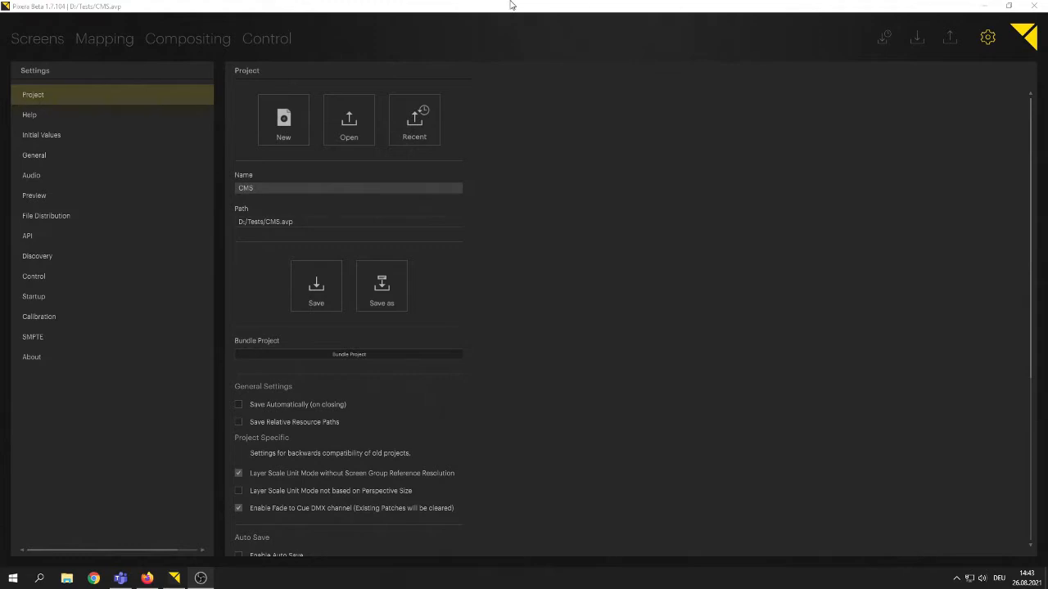
Step: Open the Screens workspace, turn the stage to the front view and save the project
click(32, 40)
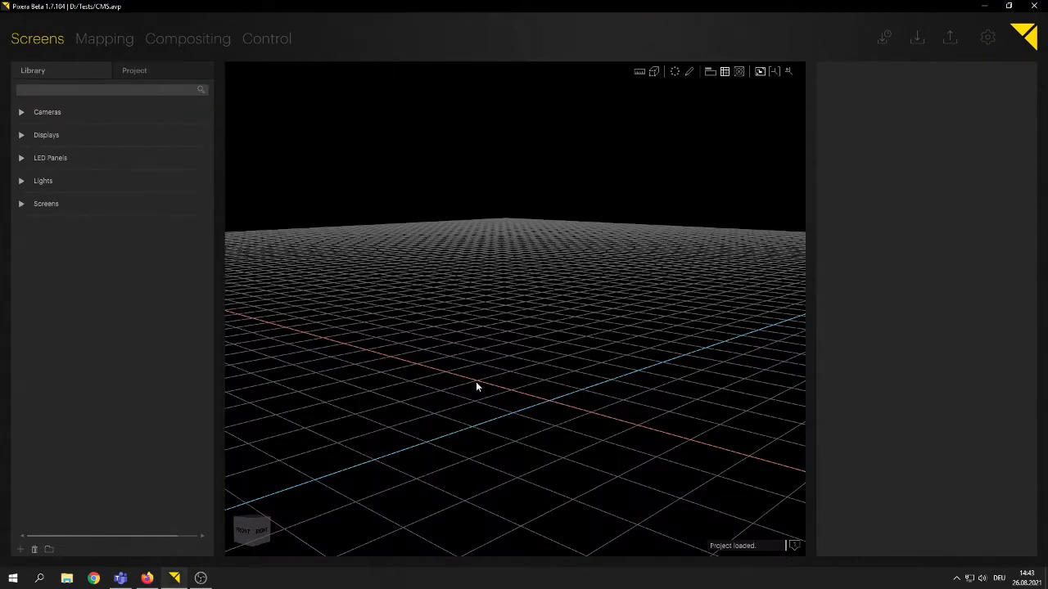
click(249, 533)
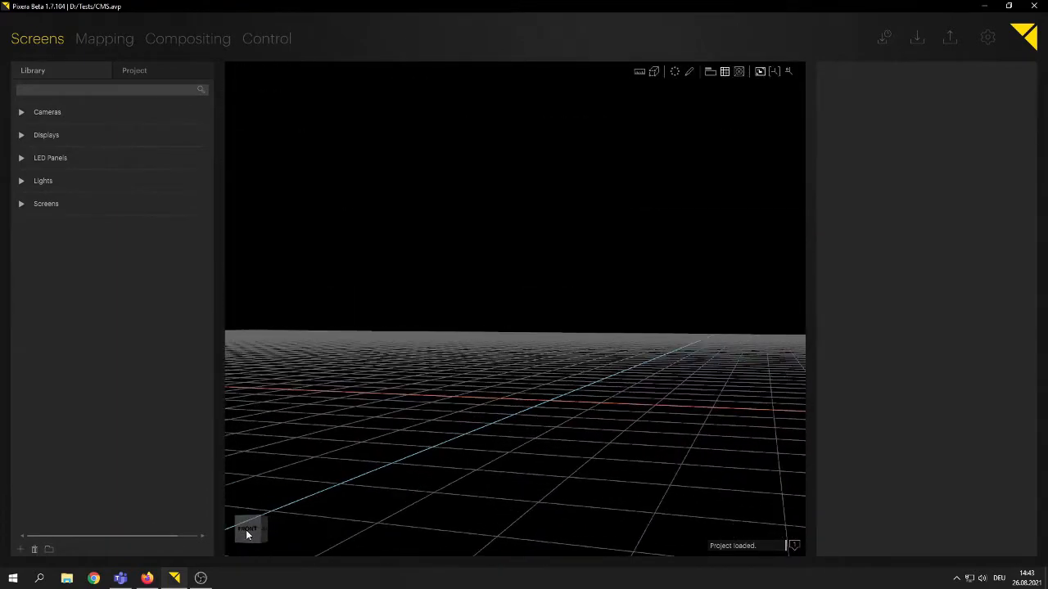
key(ctrl+s)
drag(475, 289, 551, 393)
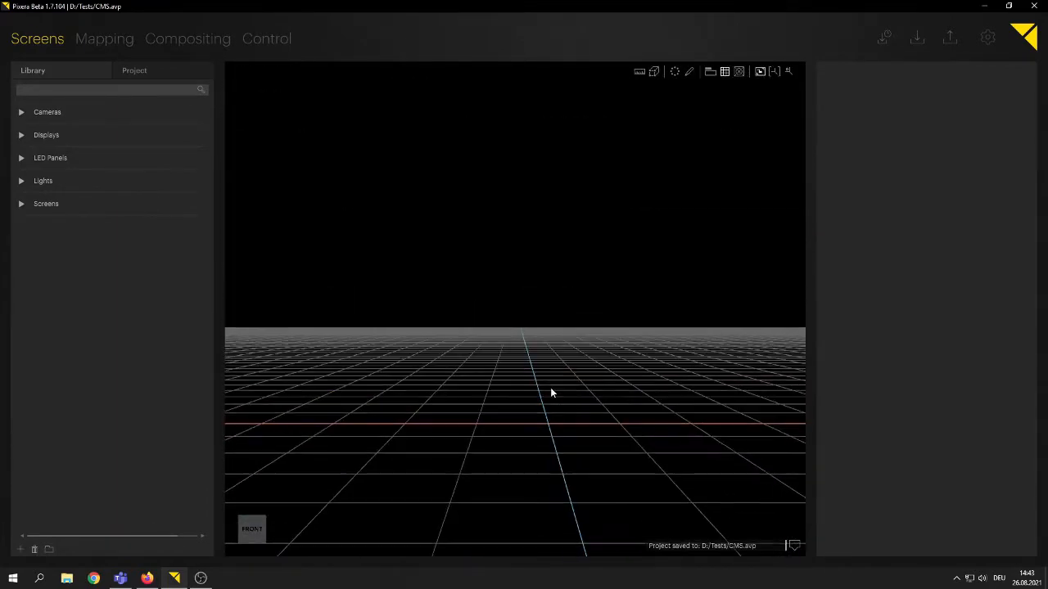
Step: Place a Generic 40" FHD display from the library's generic displays near the centre of the stage
click(22, 135)
click(33, 157)
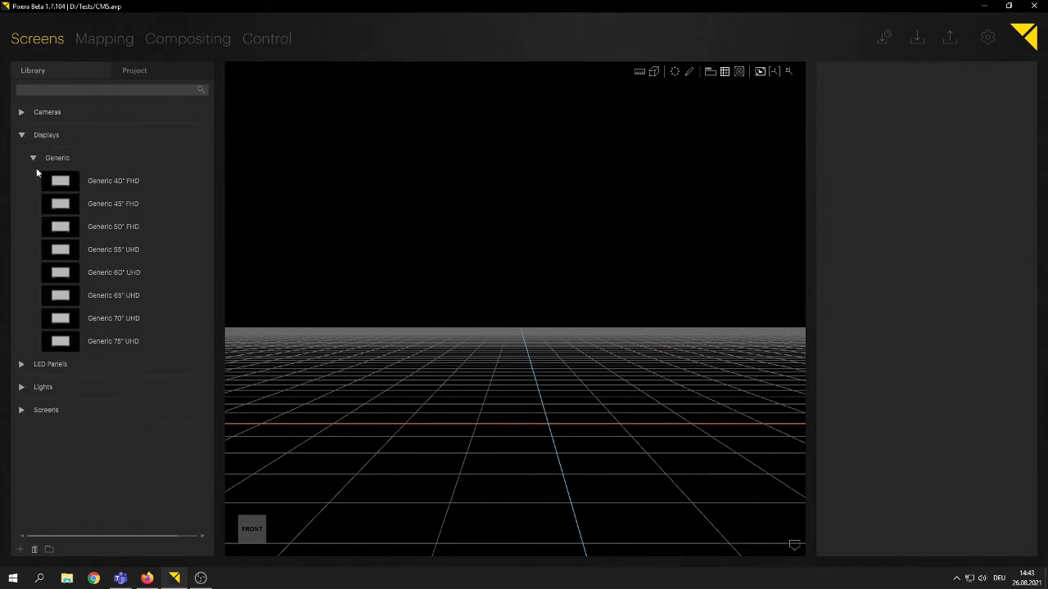
drag(57, 183, 505, 422)
drag(514, 376, 514, 375)
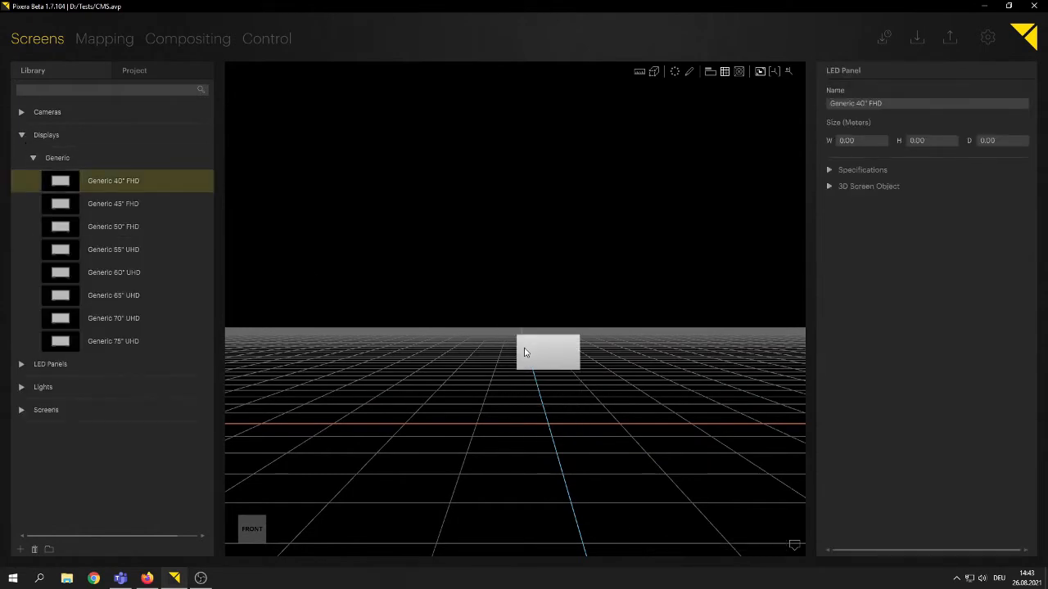
Step: In the Compositing workspace, hide the preview grid and expand the Media resources
click(187, 39)
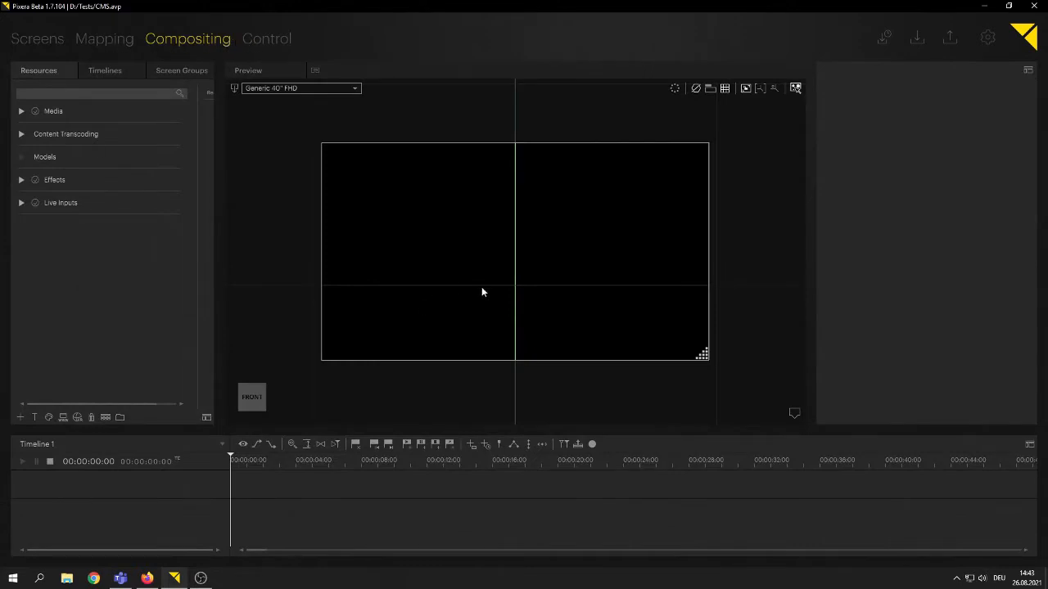
scroll(730, 287, down, 3)
scroll(730, 287, up, 2)
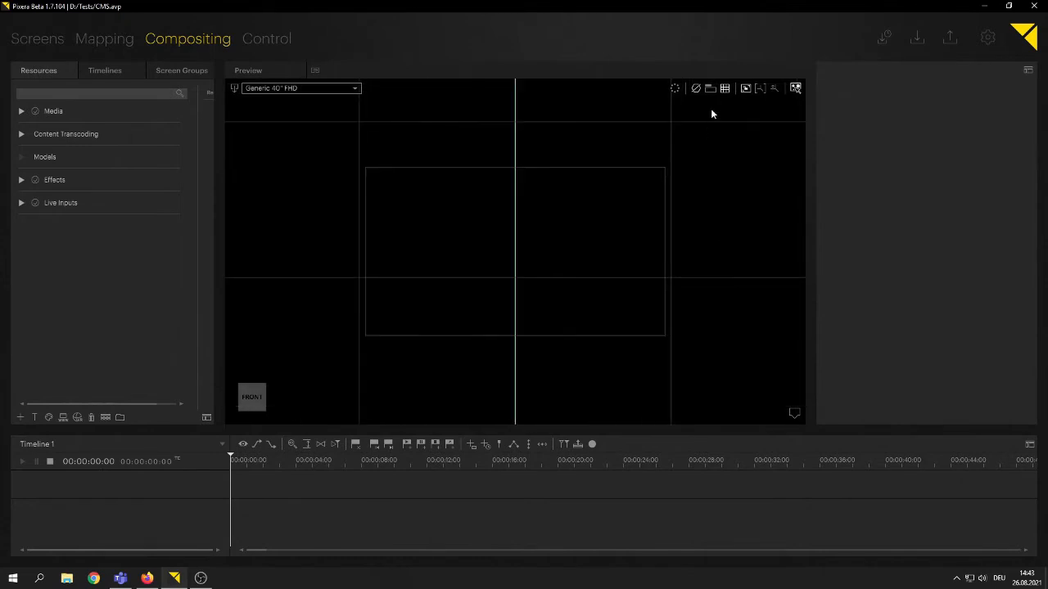
click(724, 89)
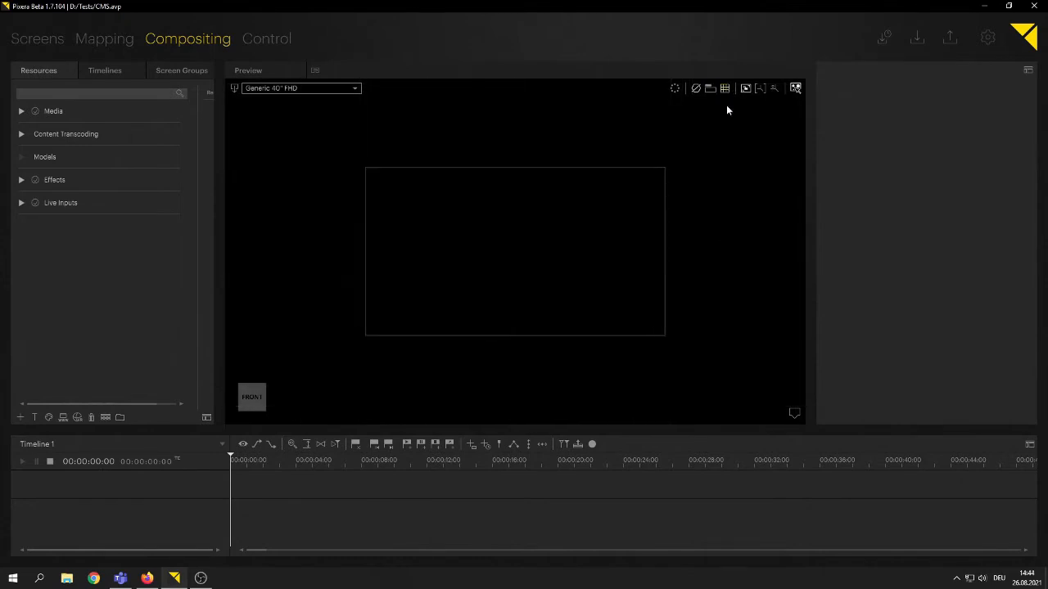
click(21, 113)
Step: Open the Control workspace and enlarge the Pixera module to fit all of its function categories
click(252, 37)
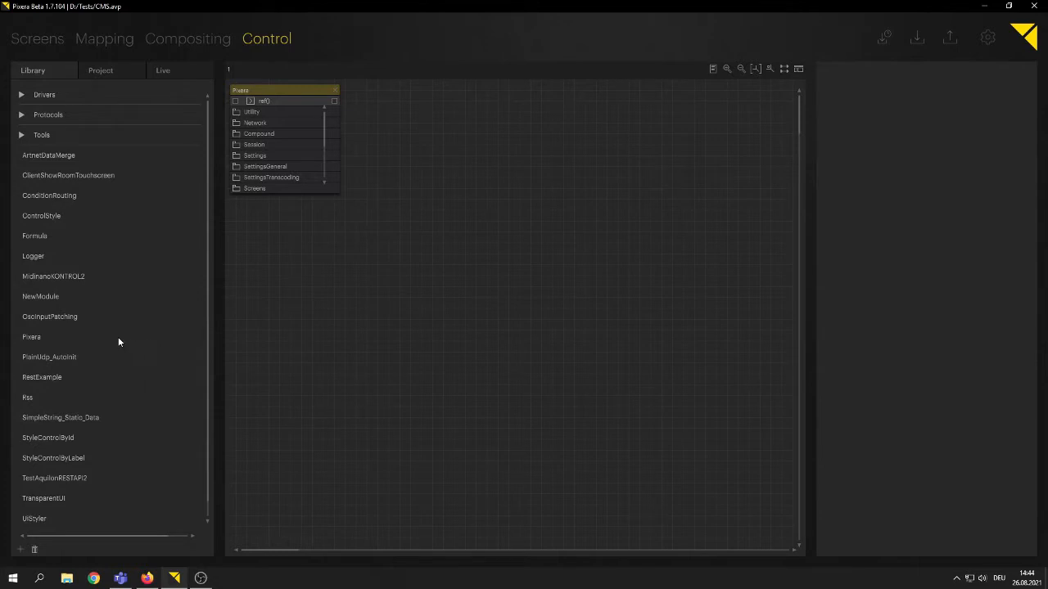
drag(338, 192, 388, 296)
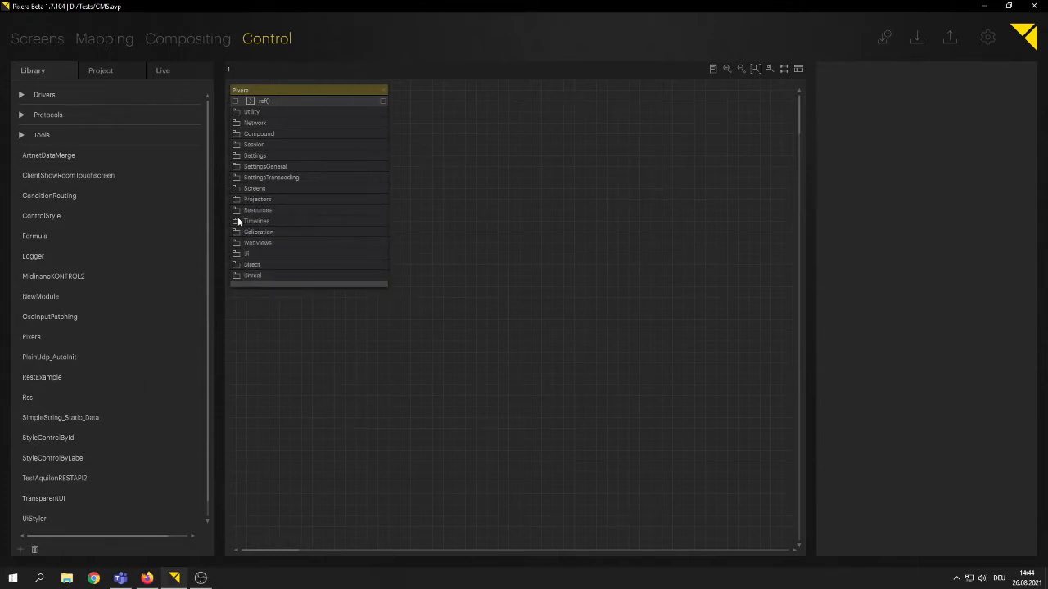
scroll(61, 356, down, 1)
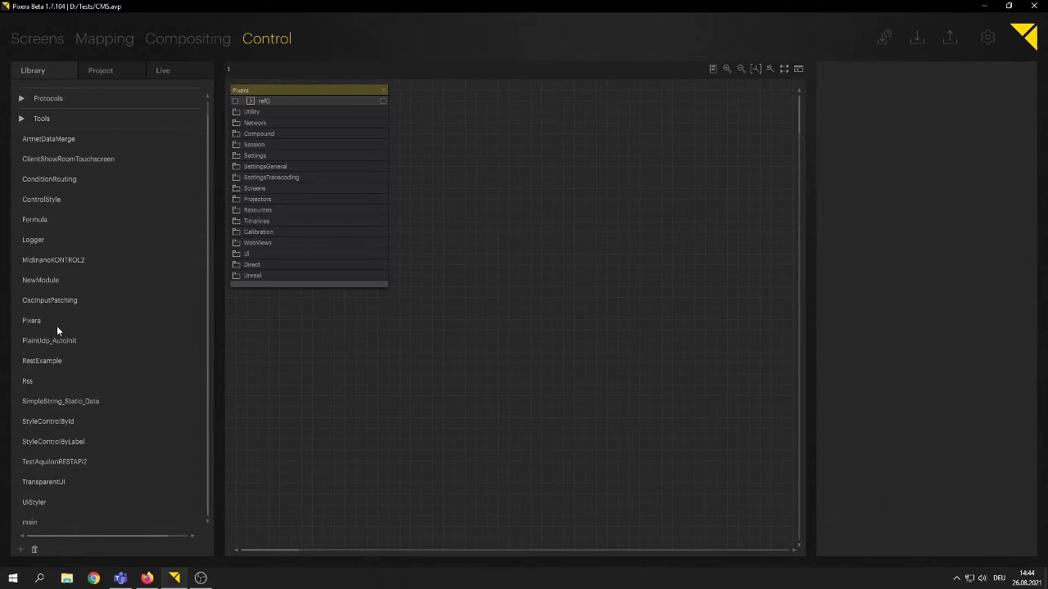
scroll(54, 332, up, 1)
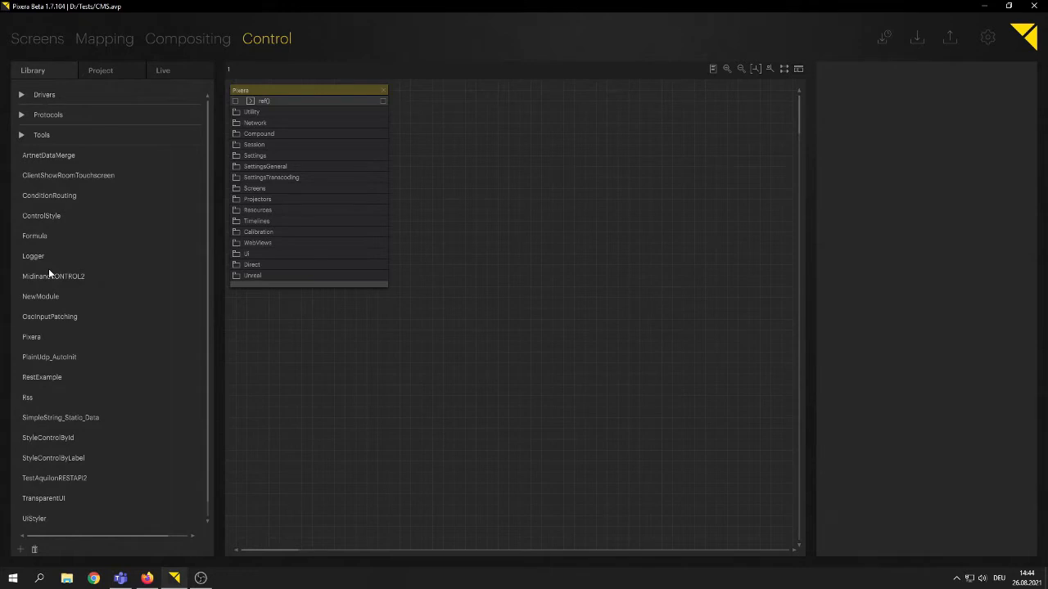
Step: Add the ResourceAdder module from the library's Tools to the canvas beside the Pixera module and widen its properties area
click(29, 139)
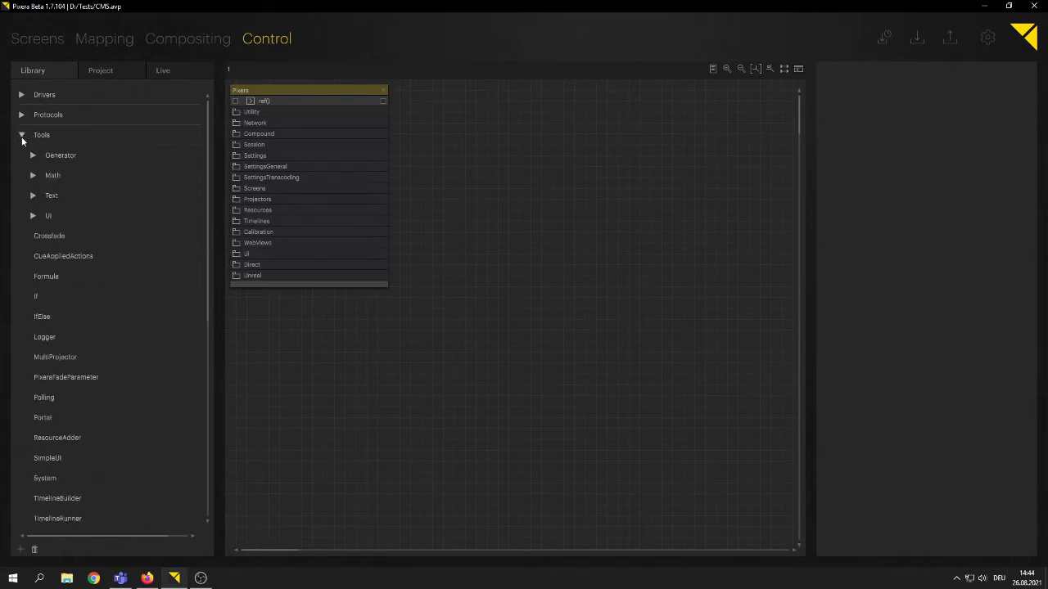
scroll(109, 424, down, 5)
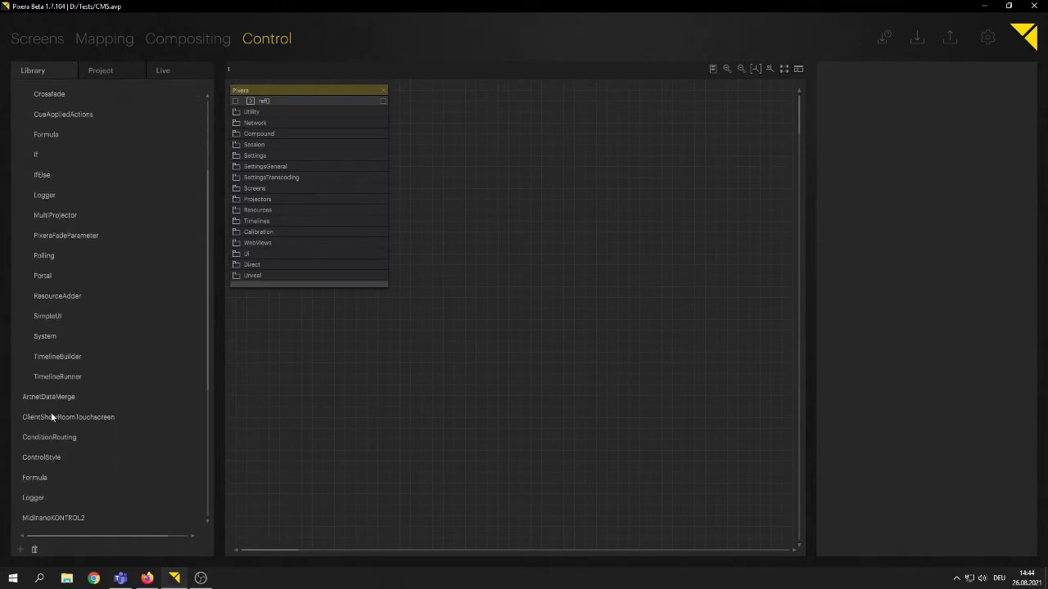
click(58, 297)
scroll(62, 297, up, 5)
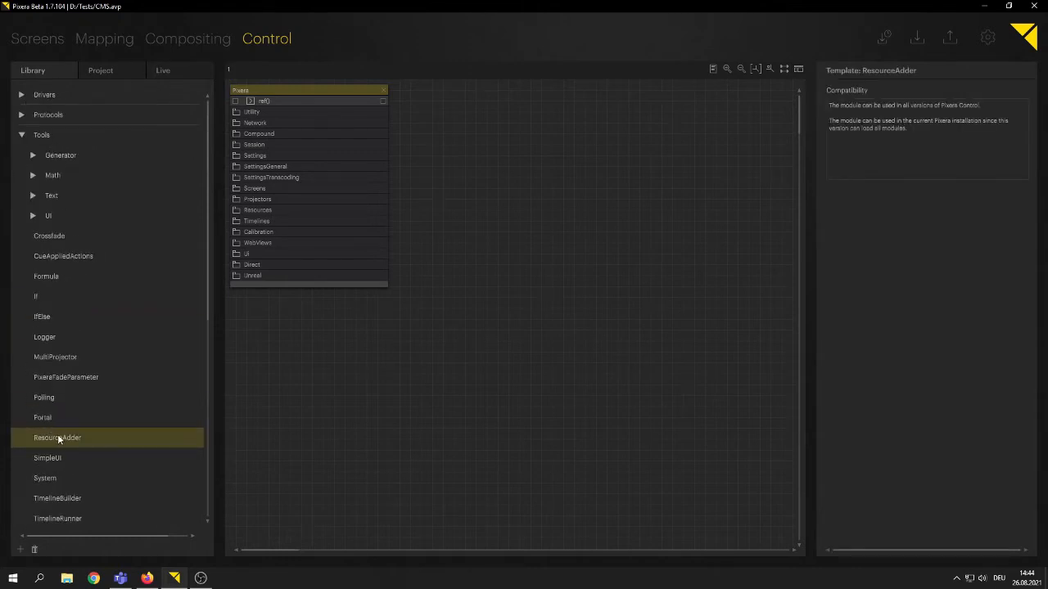
drag(55, 438, 558, 203)
click(577, 207)
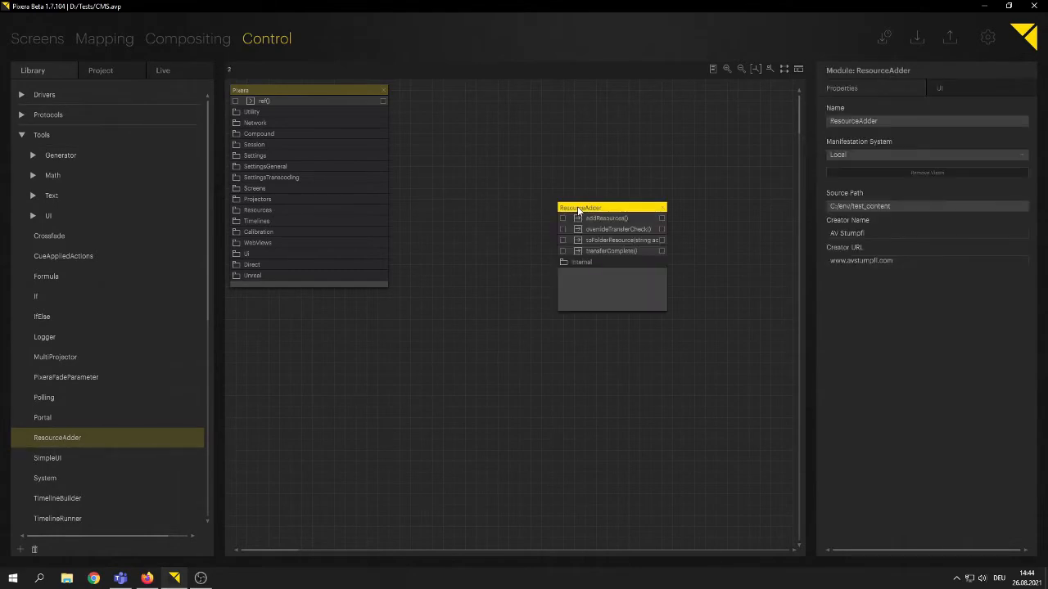
drag(809, 288, 757, 292)
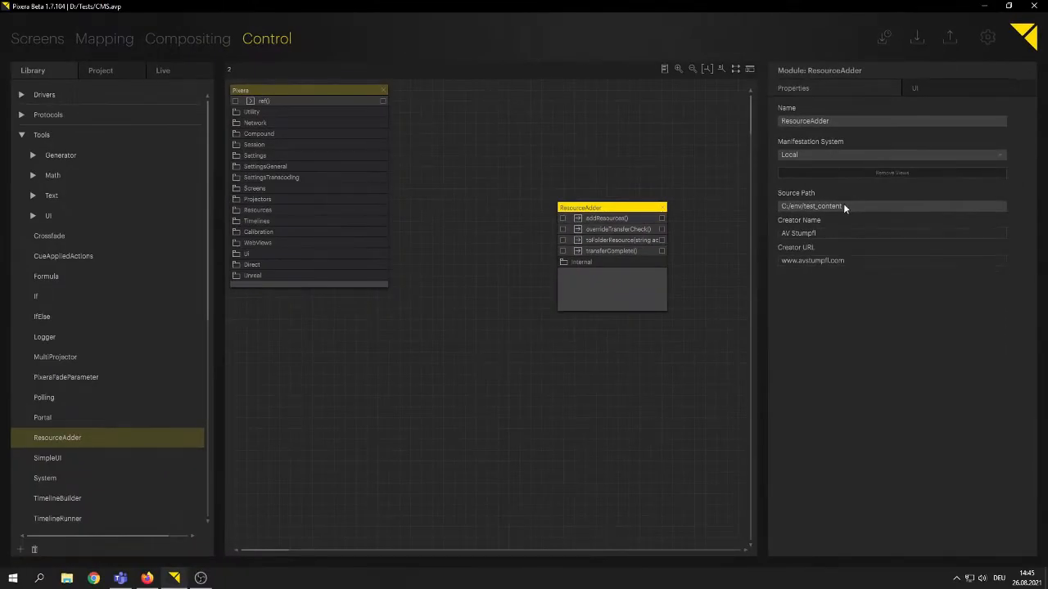
Step: Look through the folders on the C: drive in File Explorer to find the content source folder
click(67, 578)
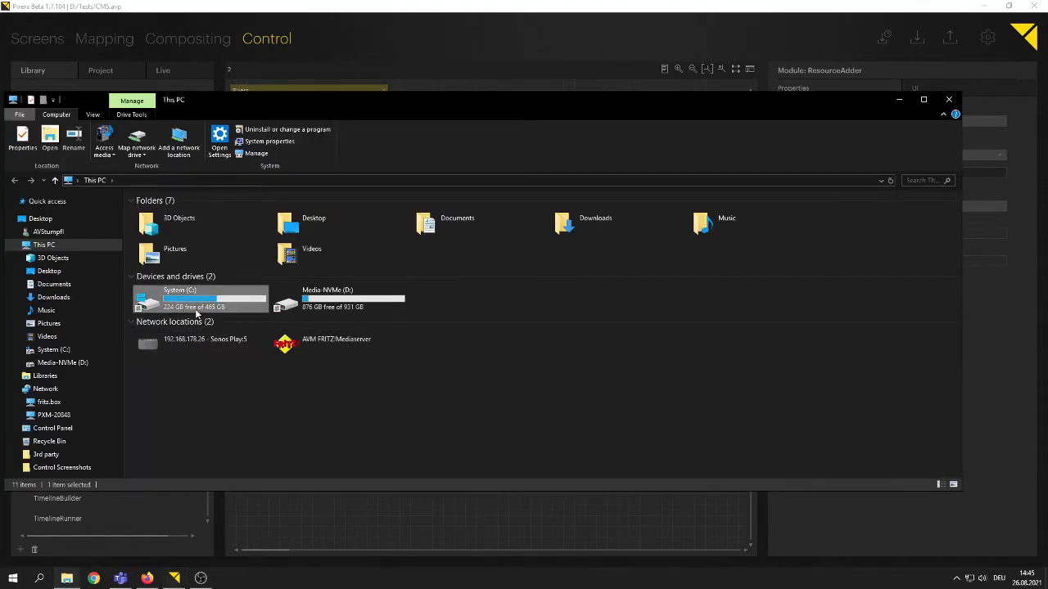
double_click(172, 297)
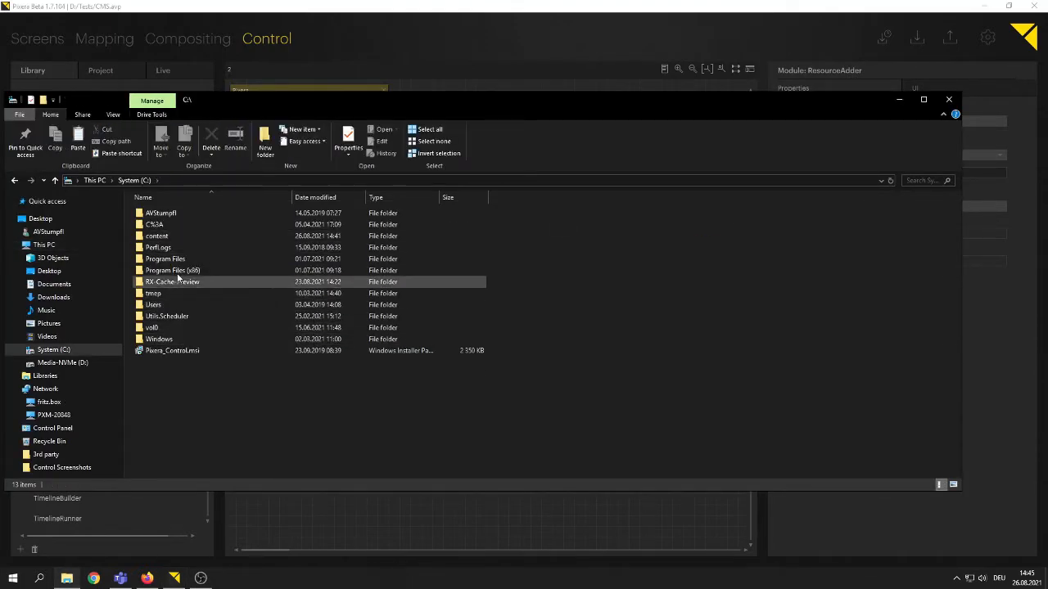
click(948, 99)
Step: Set the ResourceAdder module's source path to C:/content
click(853, 206)
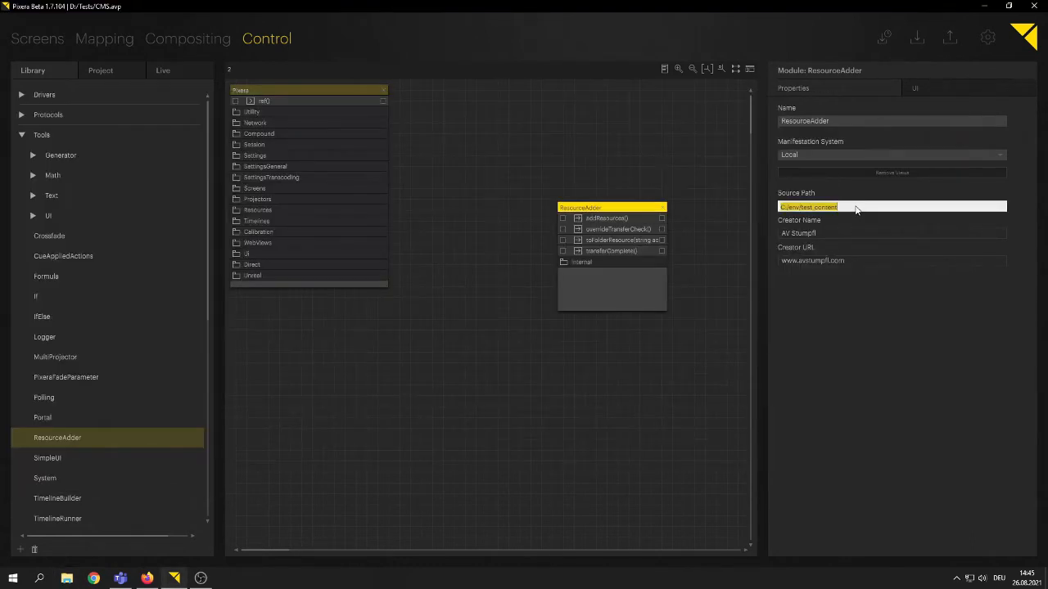
key(BackSpace)
key(BackSpace)
key(BackSpace)
key(BackSpace)
key(BackSpace)
key(BackSpace)
key(BackSpace)
key(BackSpace)
key(BackSpace)
key(BackSpace)
key(BackSpace)
key(BackSpace)
key(BackSpace)
text(content)
key(Return)
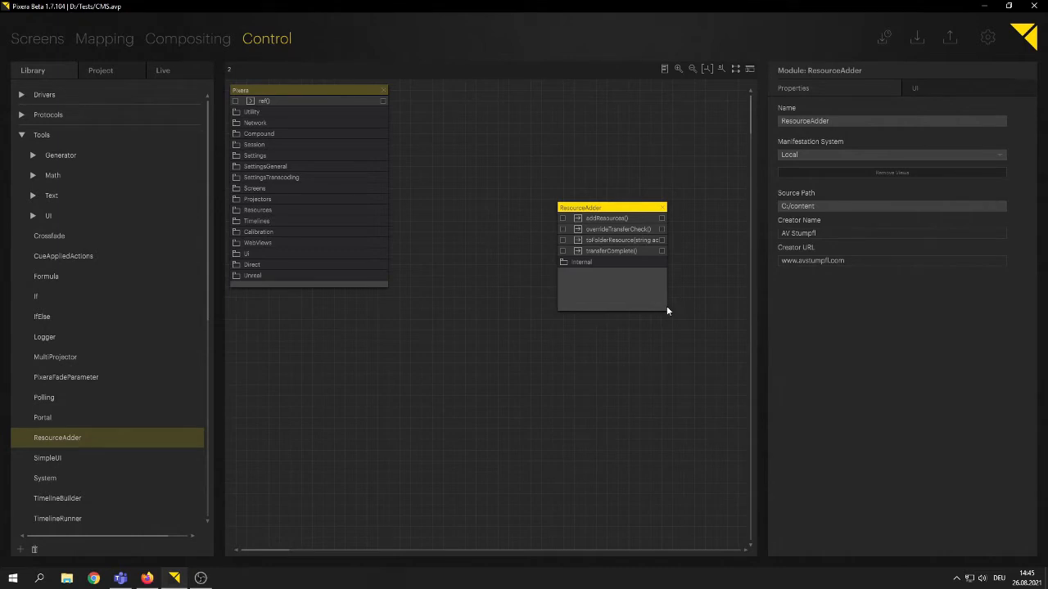
Step: Enlarge the ResourceAdder module to fit its full function names and shift it slightly toward the Pixera module
drag(666, 310, 733, 343)
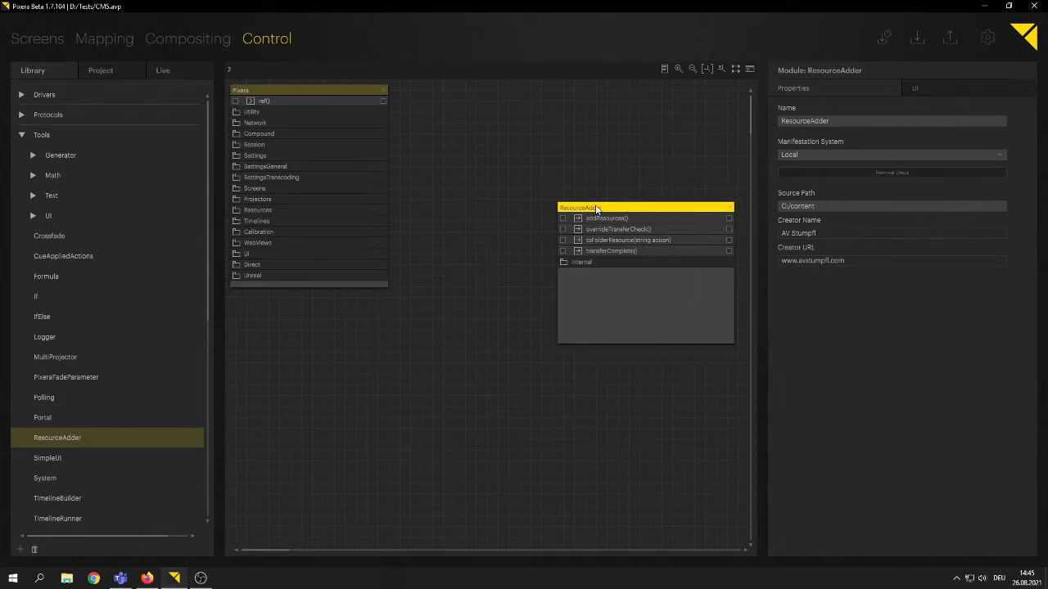
drag(596, 208, 574, 185)
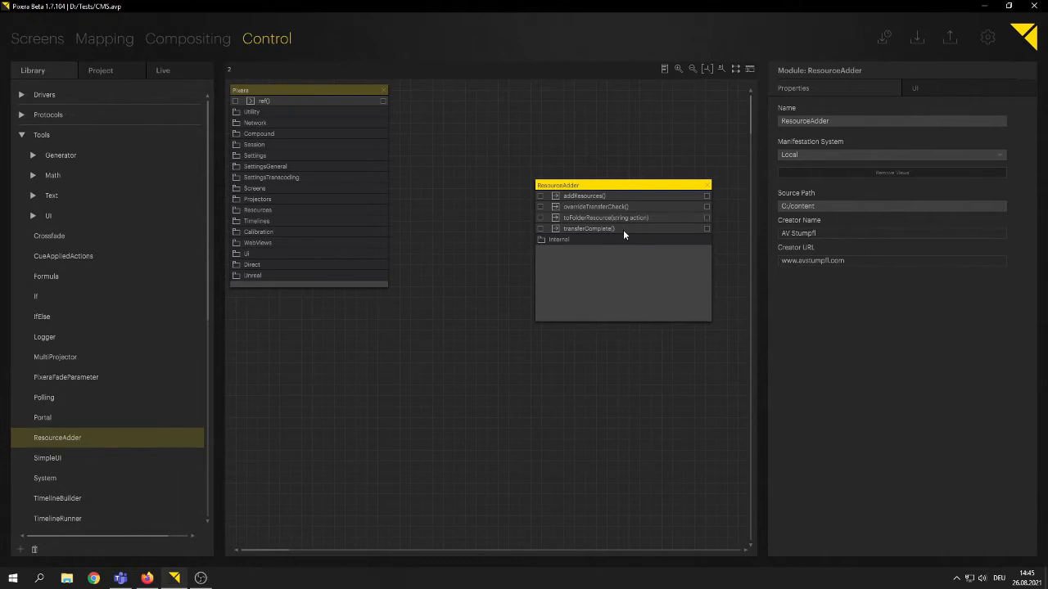
Step: In the Compositing workspace, create a new folder under Media and name it Ingest
click(172, 36)
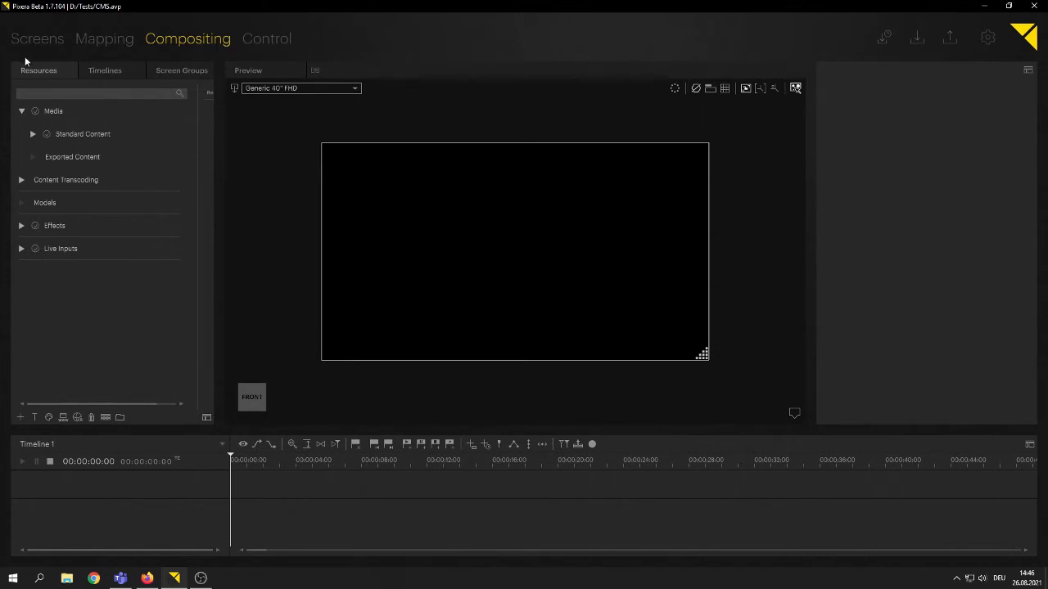
click(54, 112)
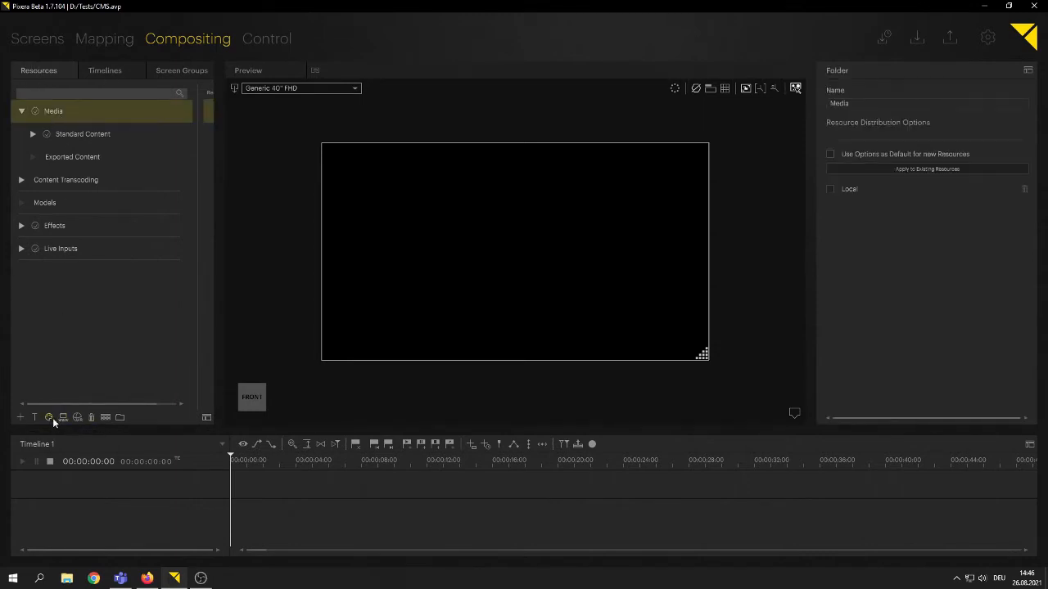
click(120, 418)
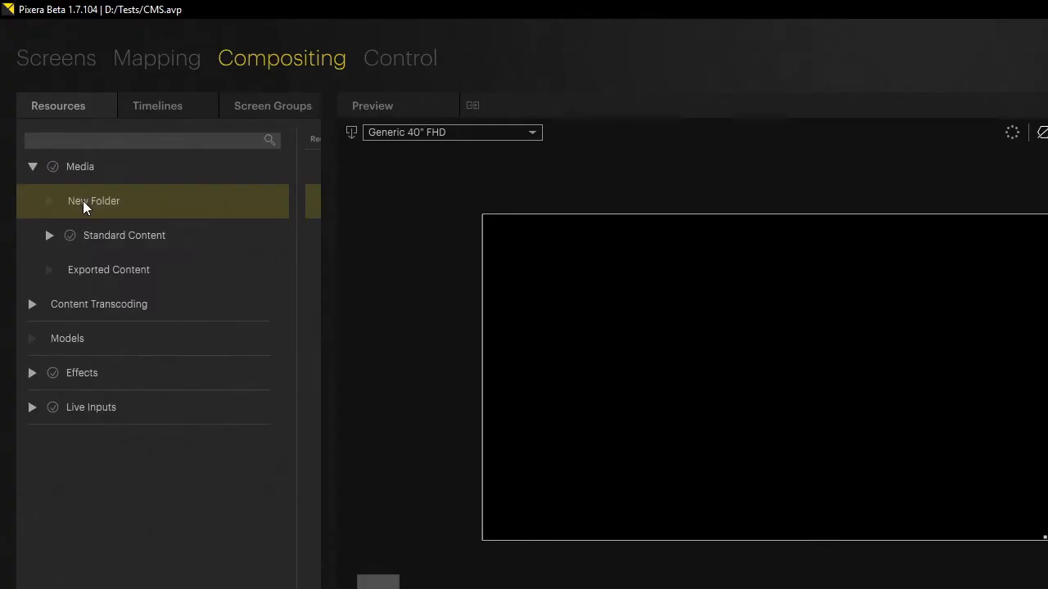
right_click(83, 200)
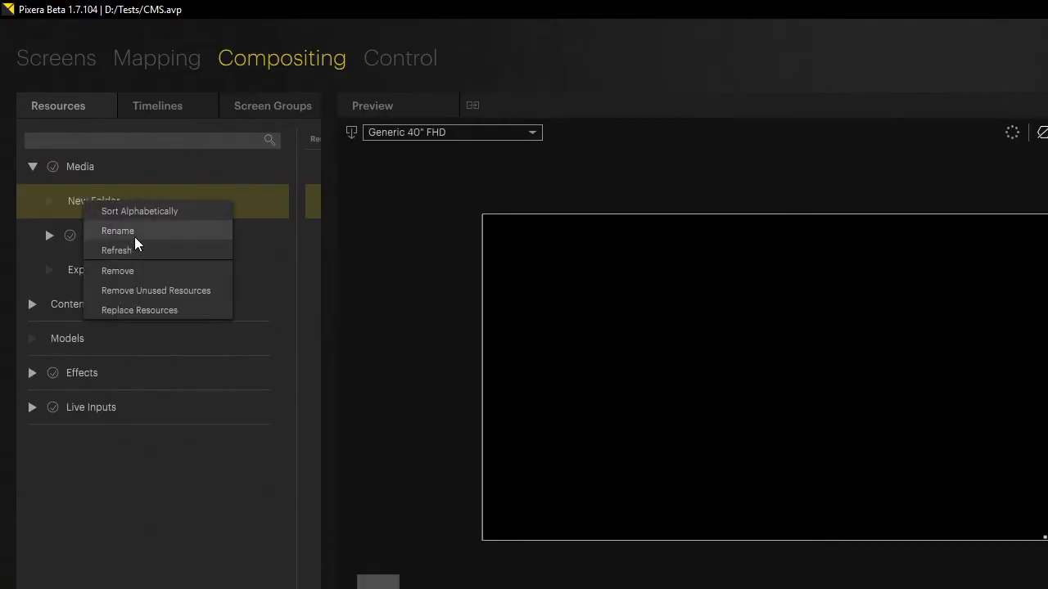
click(135, 237)
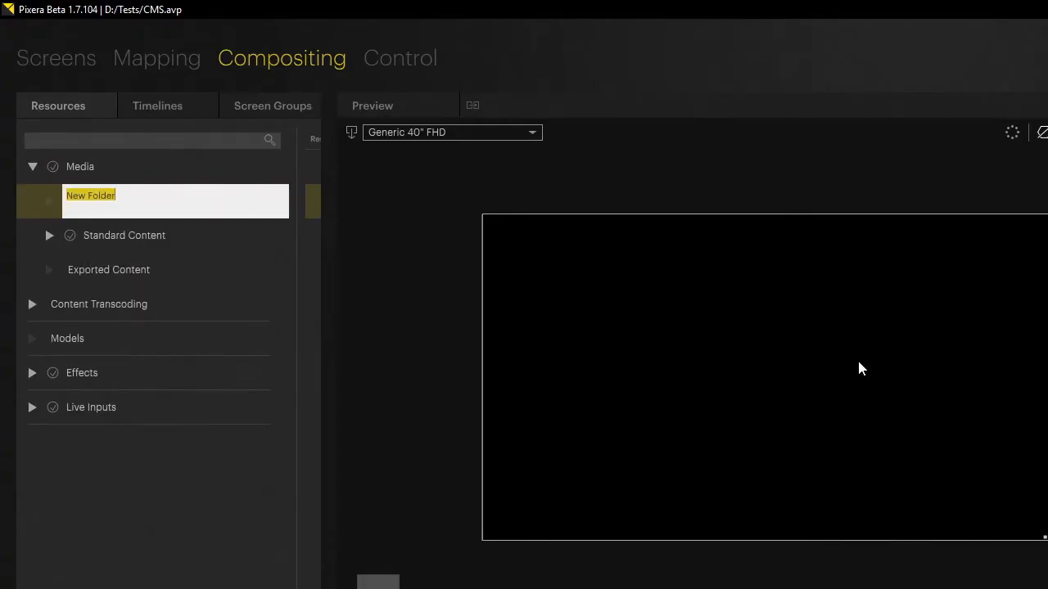
text(Ingest)
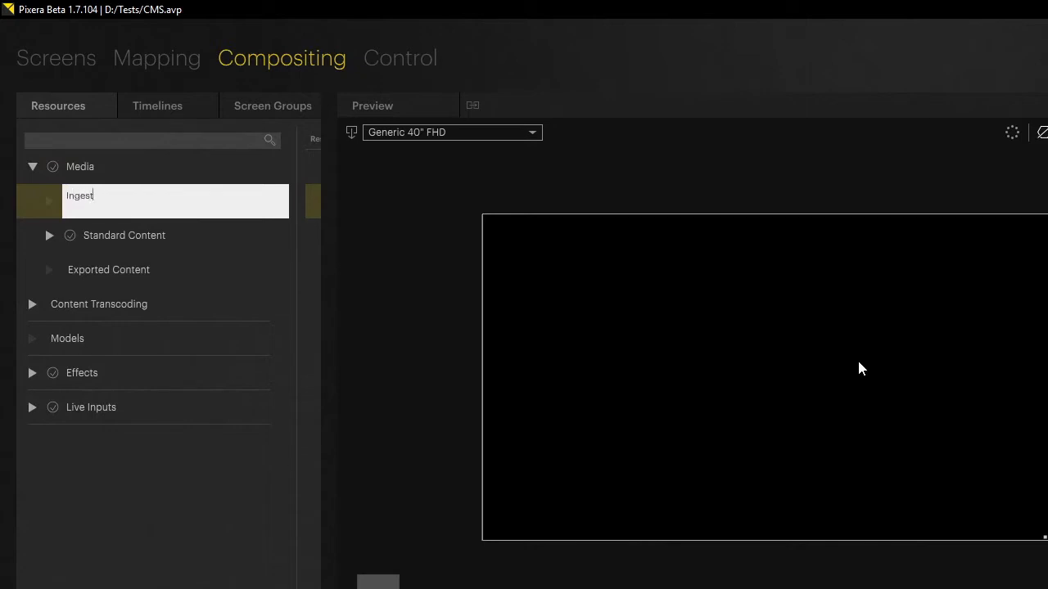
key(Return)
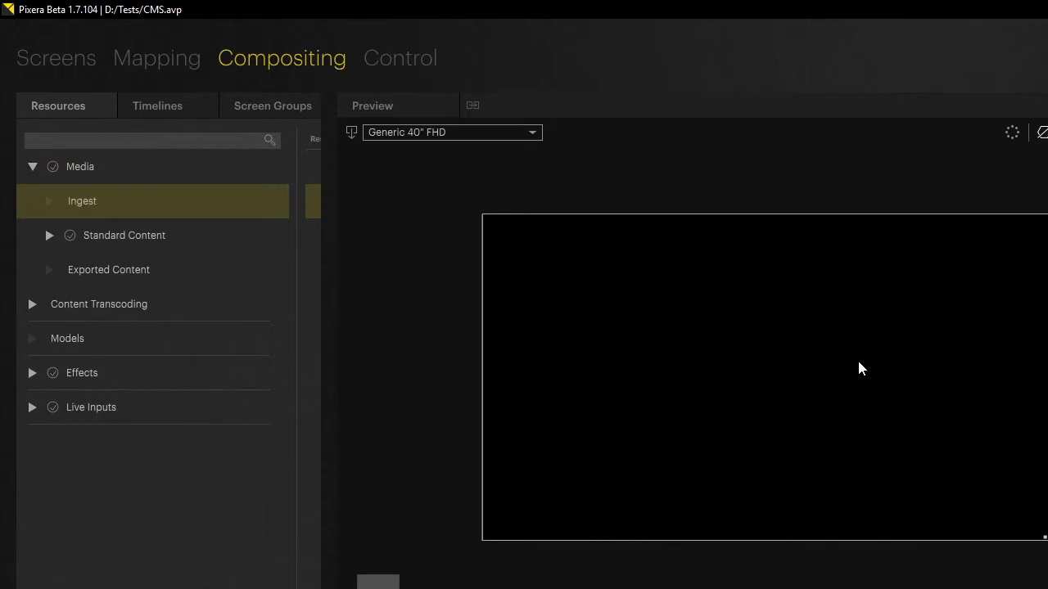
Step: In the Control workspace, lengthen the Pixera module and expand its resource folders down to the folders inside Media
click(423, 57)
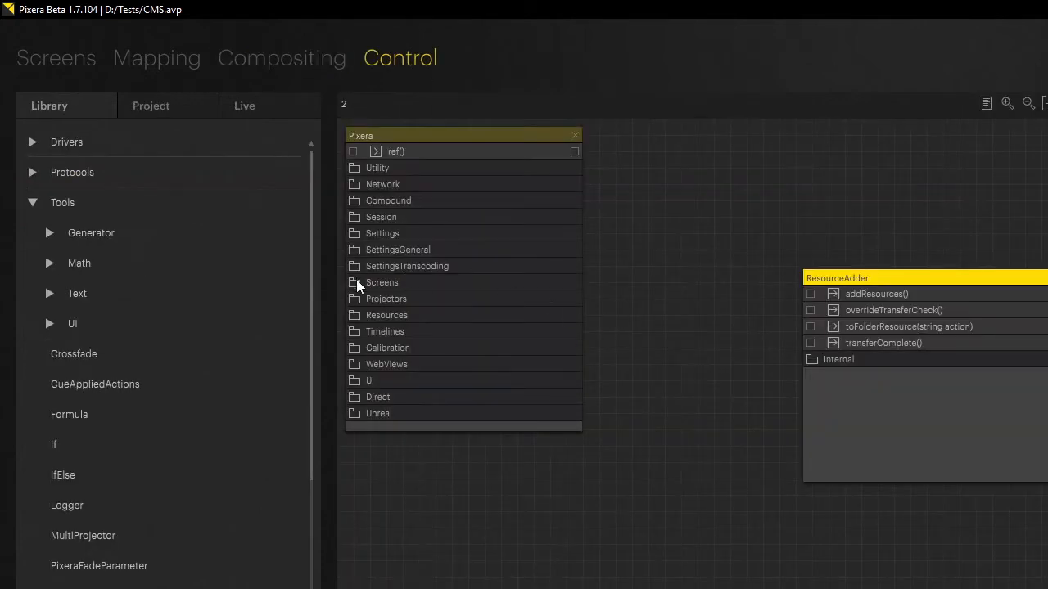
drag(582, 428, 587, 526)
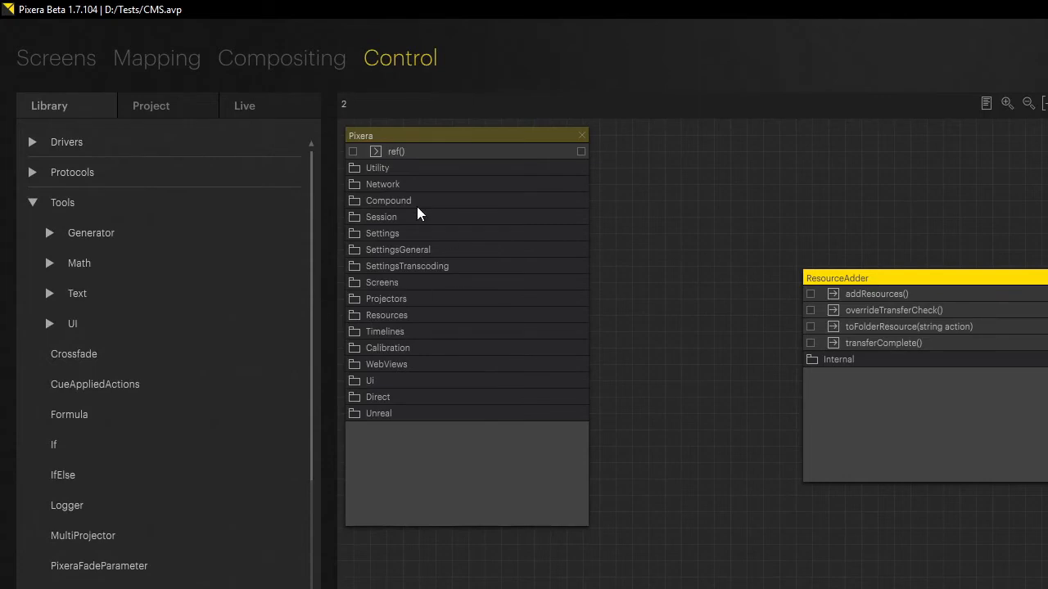
click(357, 319)
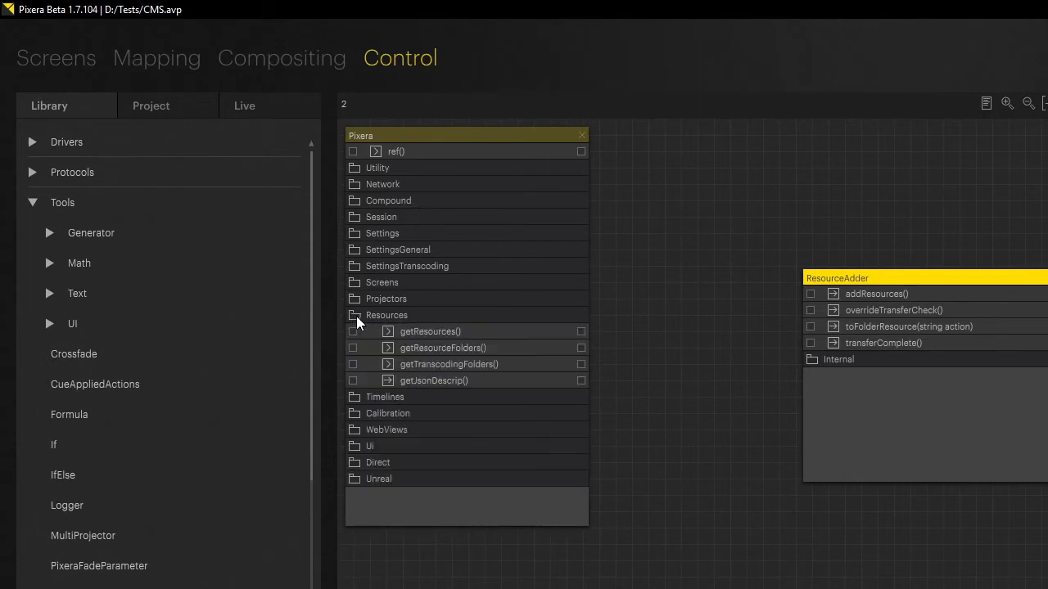
click(388, 348)
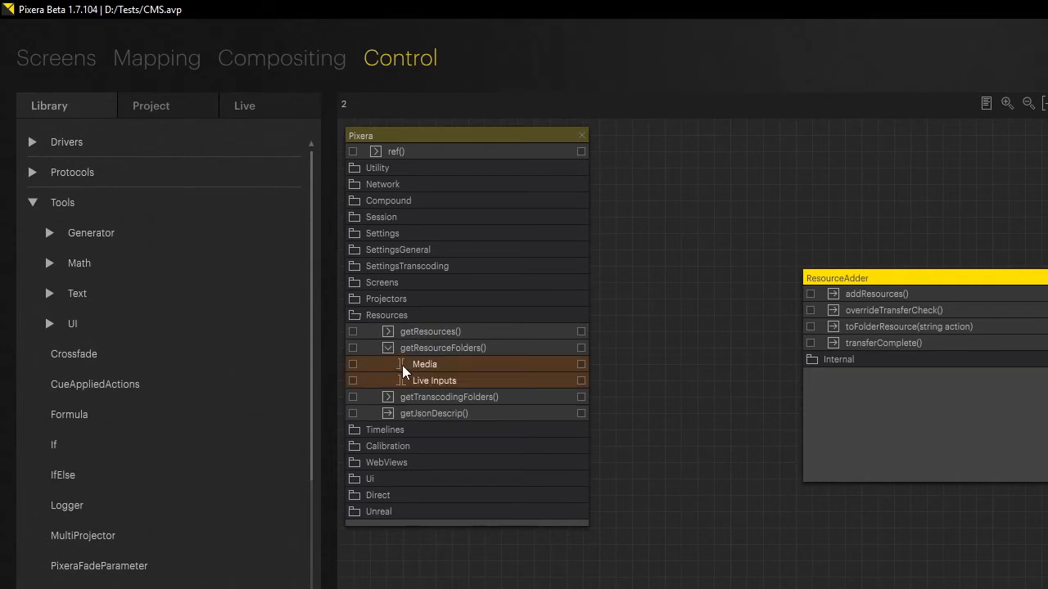
click(402, 367)
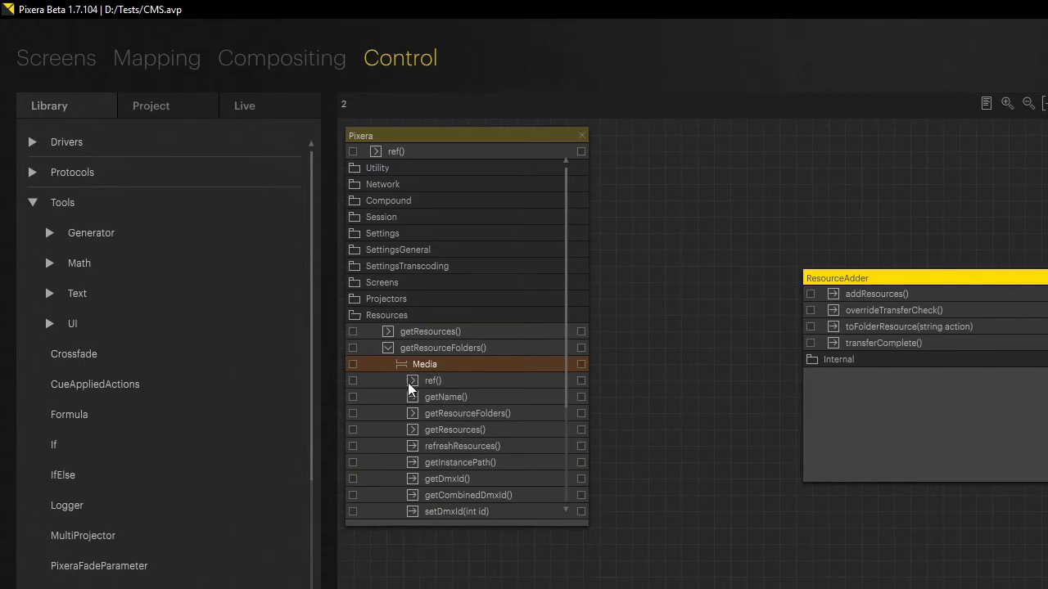
click(414, 415)
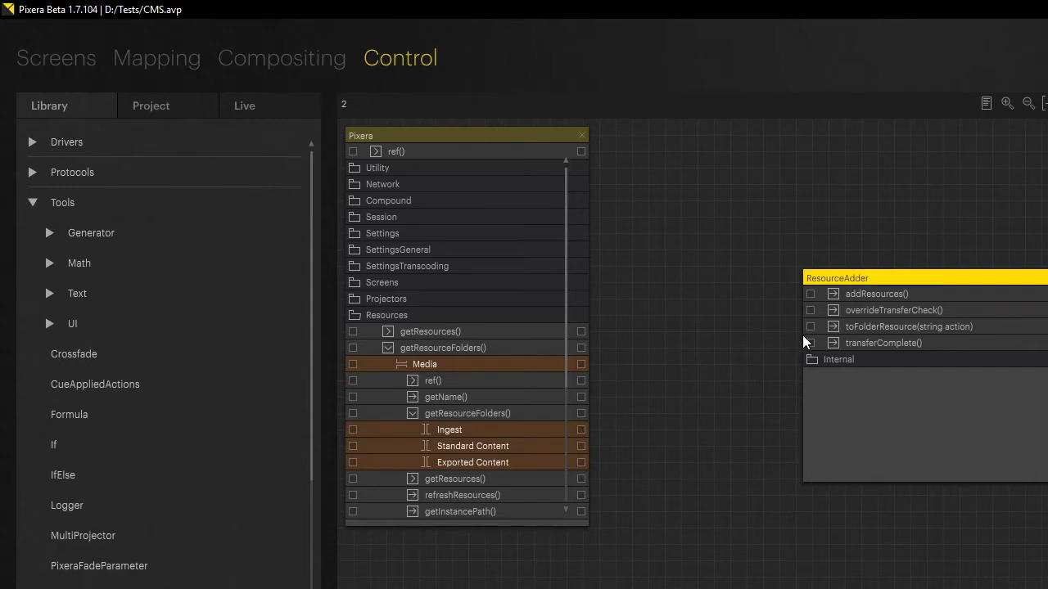
Step: Pull the Ingest folder out as its own module and connect its ref() to the ResourceAdder's toFolderResource
drag(810, 326, 585, 431)
drag(810, 328, 582, 368)
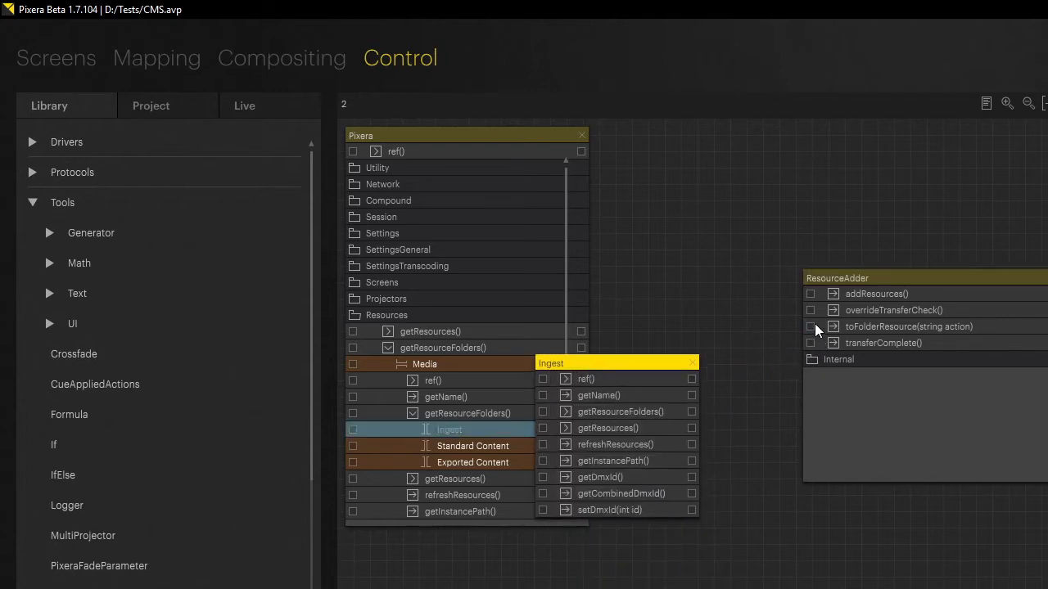
drag(813, 330, 703, 390)
drag(638, 362, 584, 585)
Step: Place the Ingest module just beneath the Pixera module and move the ResourceAdder module closer to them
drag(455, 448, 671, 435)
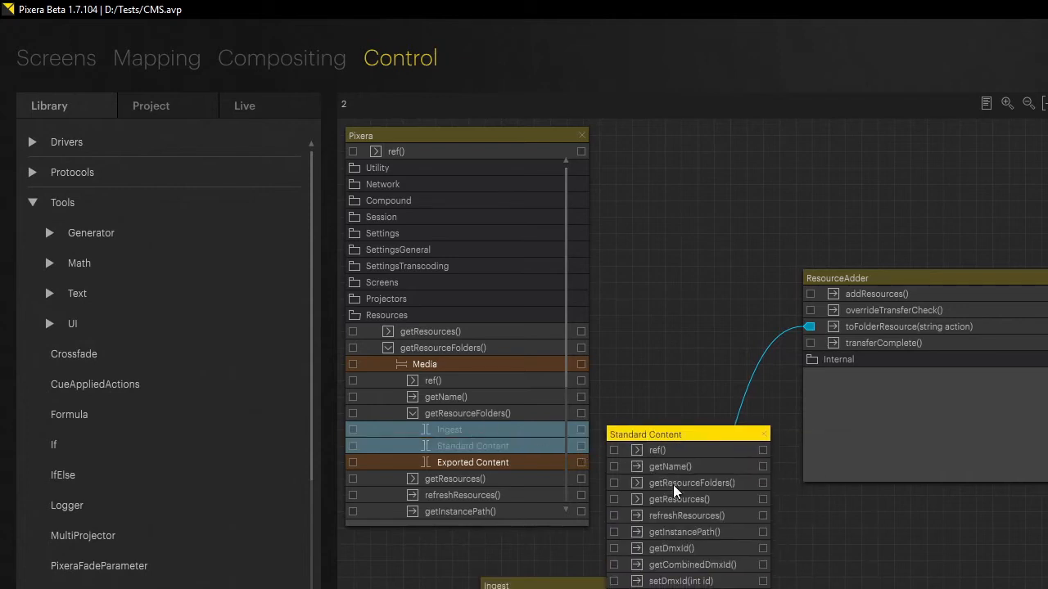
click(764, 435)
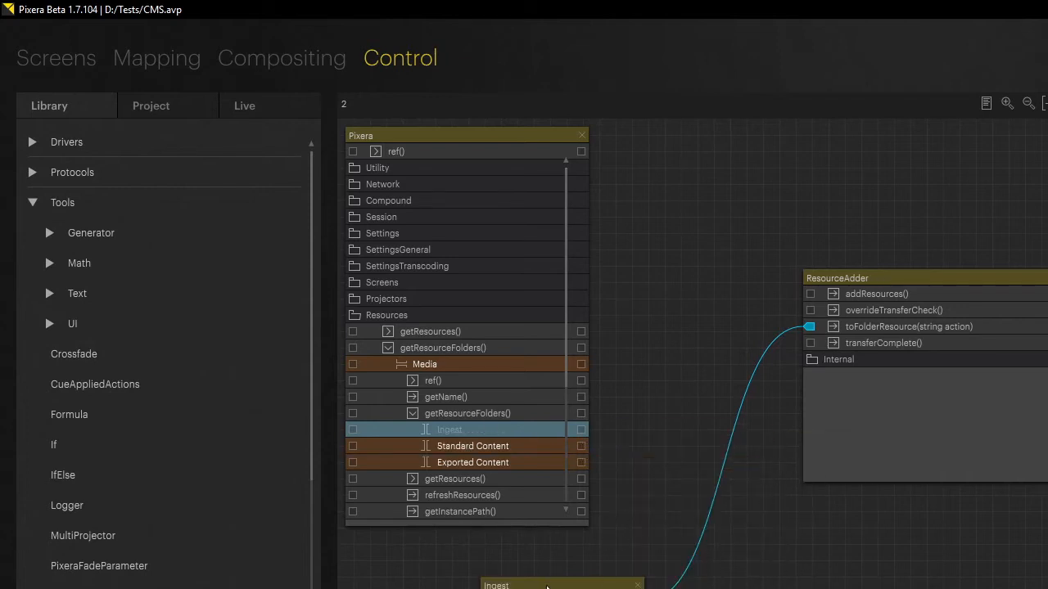
drag(546, 586, 483, 567)
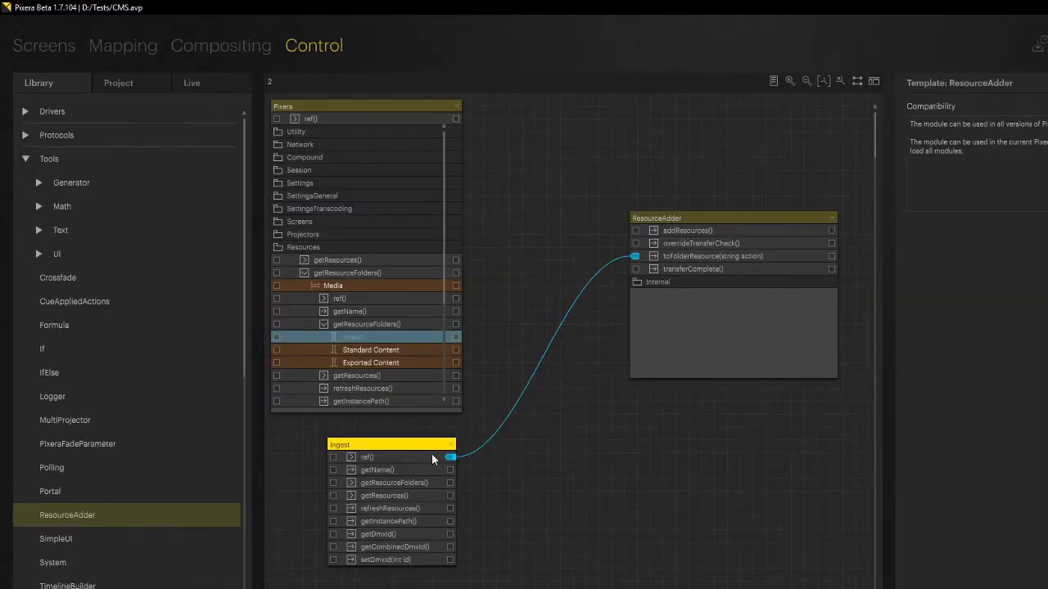
click(676, 219)
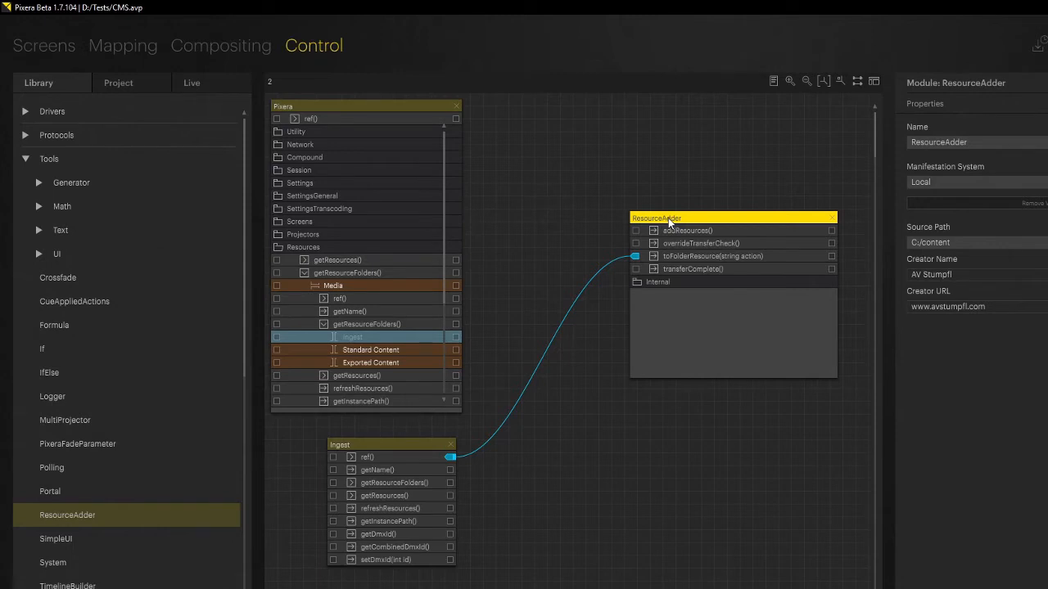
drag(668, 218, 584, 216)
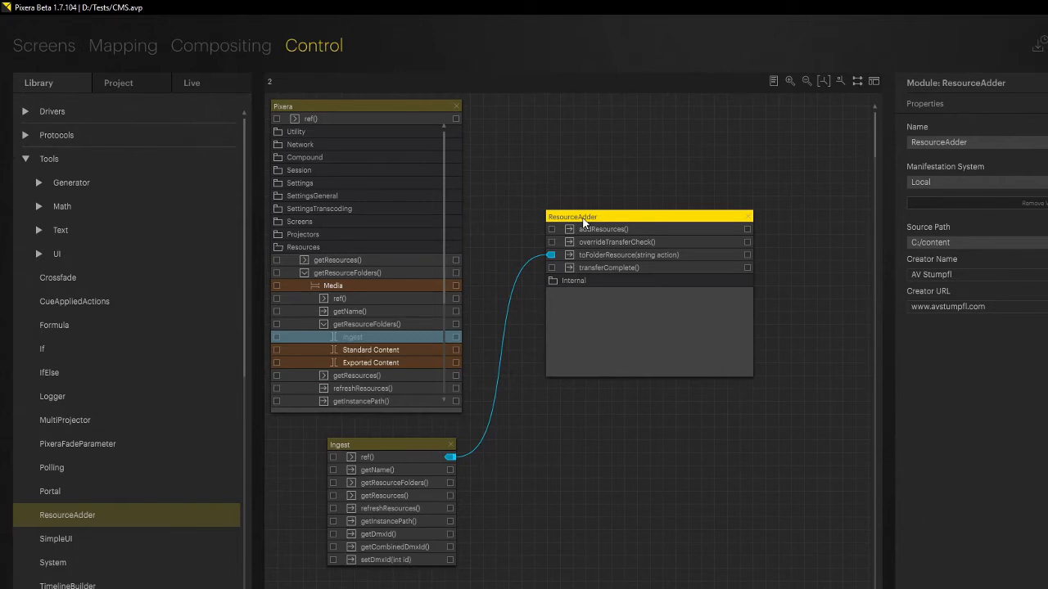
Step: Look through the media files in C:\content in File Explorer, then close the window
click(198, 45)
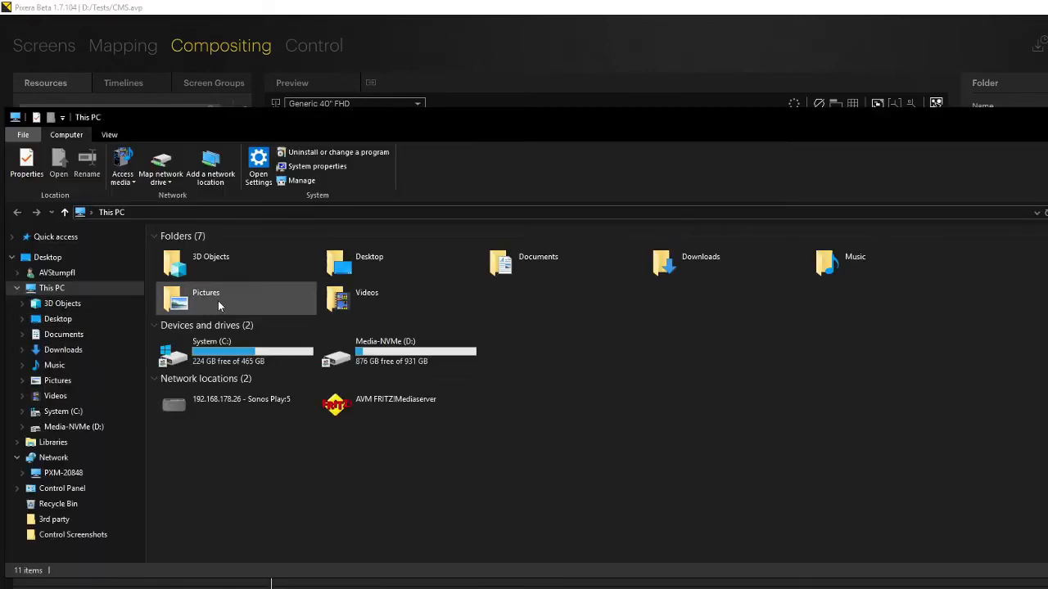
double_click(225, 356)
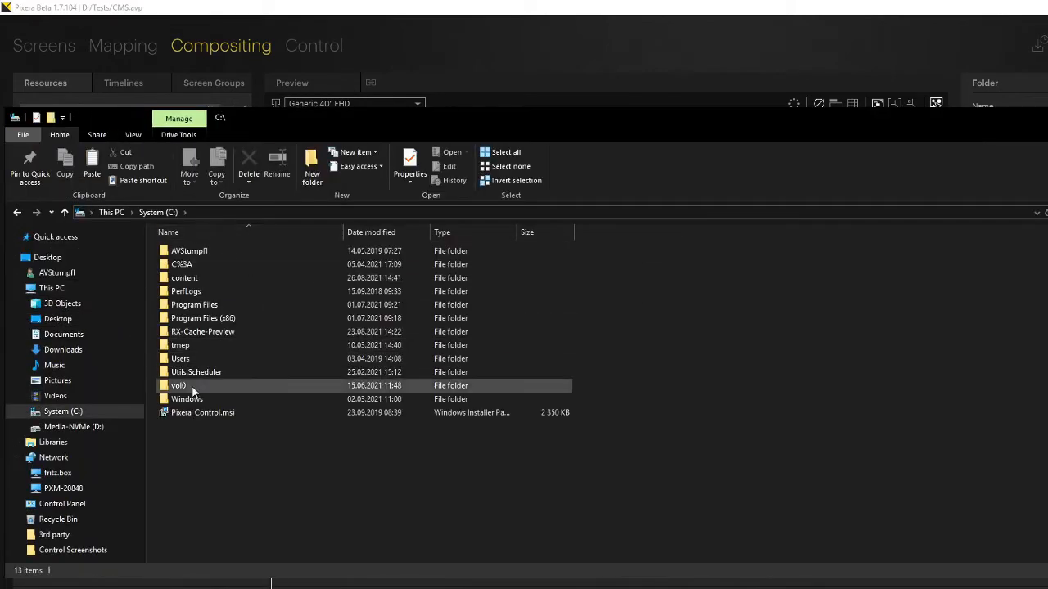
double_click(194, 279)
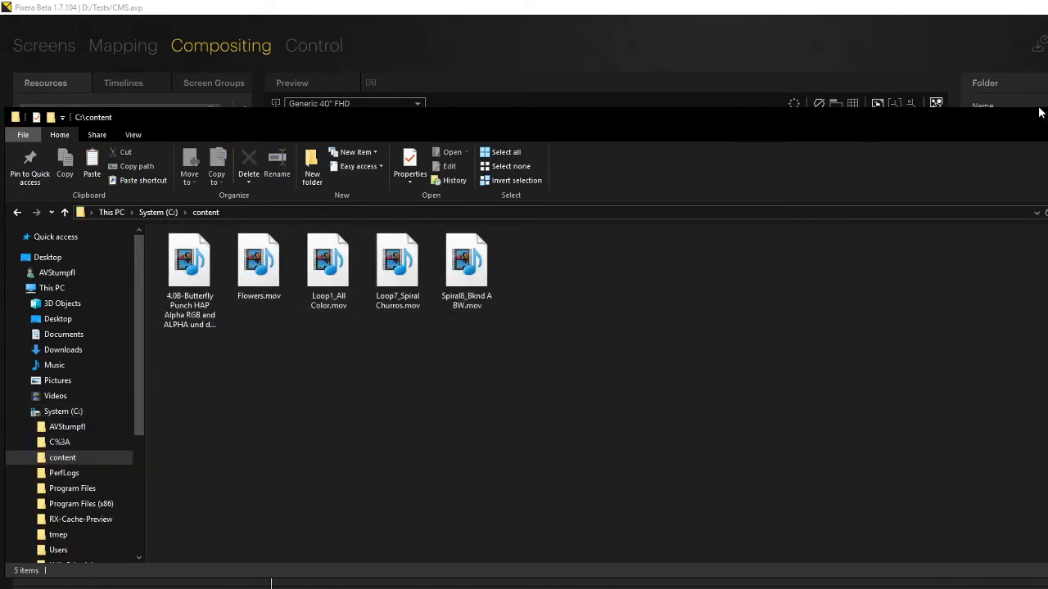
click(1041, 116)
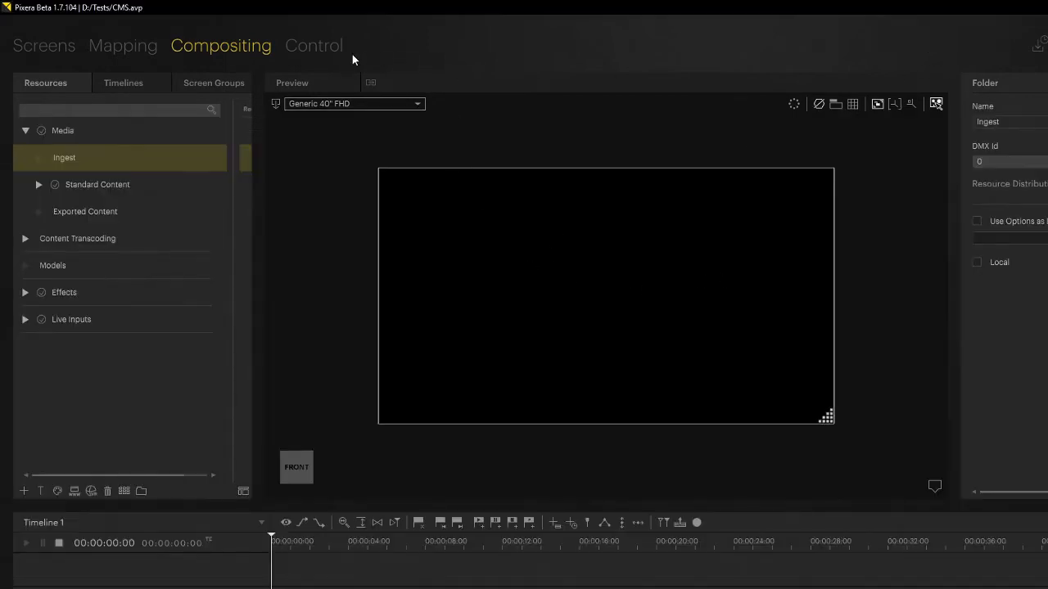
Step: Run the ResourceAdder's addResources() function and expand the Ingest folder in the Compositing workspace to check the imported media
click(296, 51)
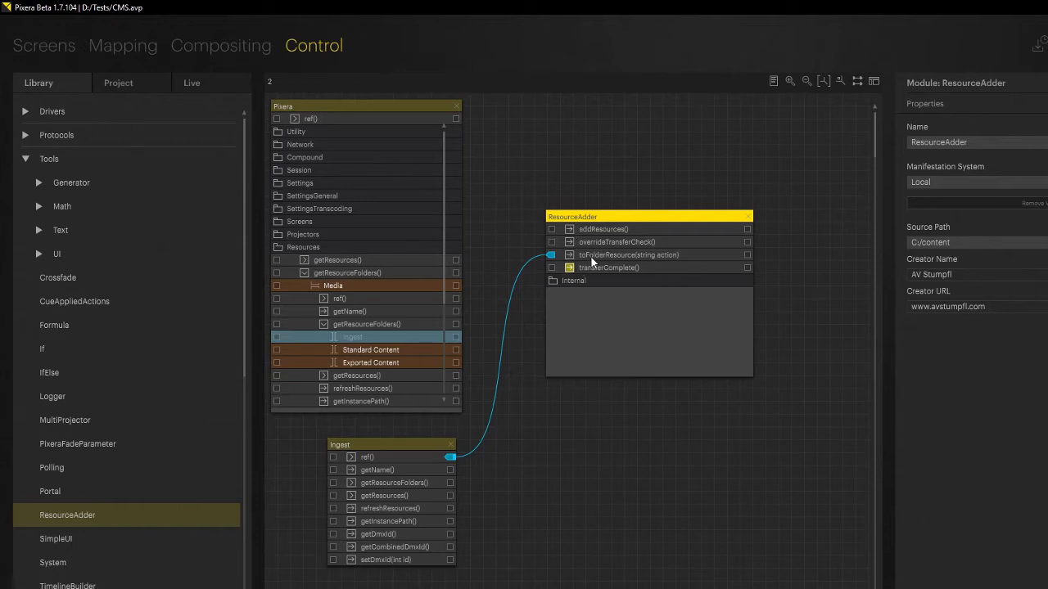
click(229, 45)
click(38, 157)
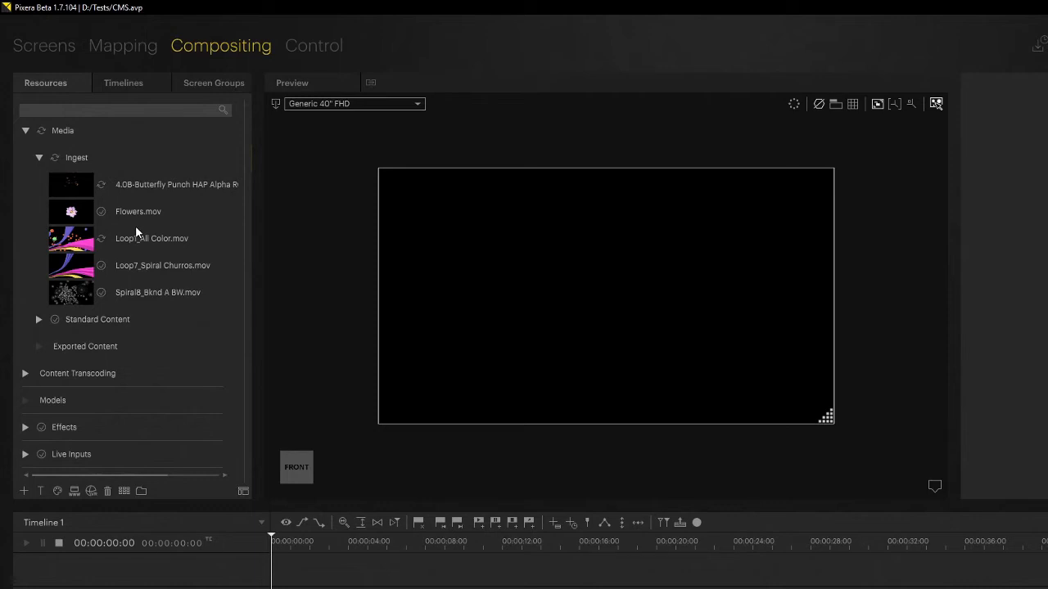
Step: Recheck the Ingest media in Compositing and move the ResourceAdder module down beside the Ingest module in Control
click(316, 45)
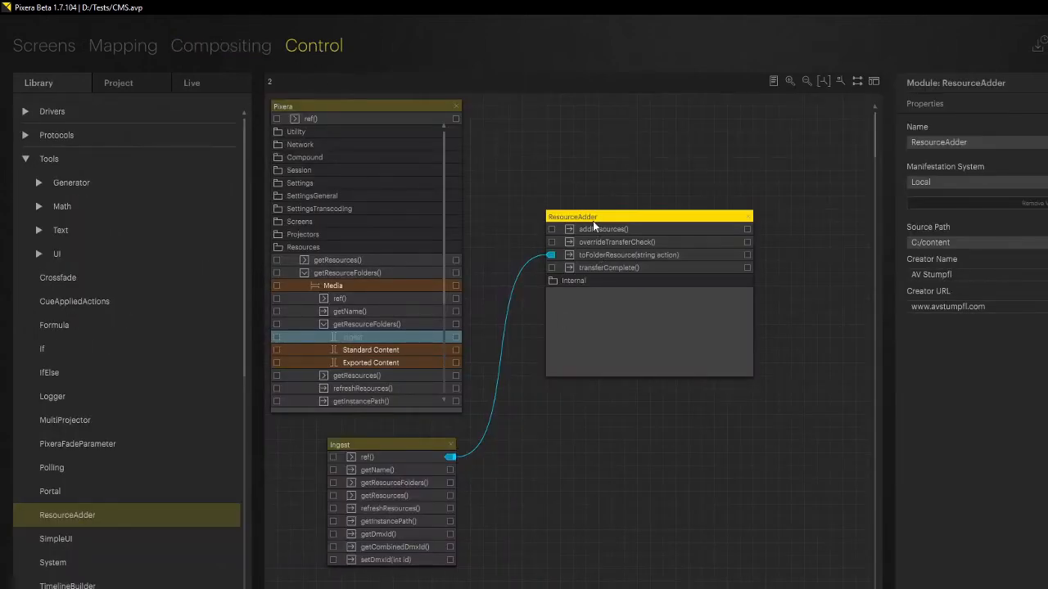
drag(595, 221, 561, 366)
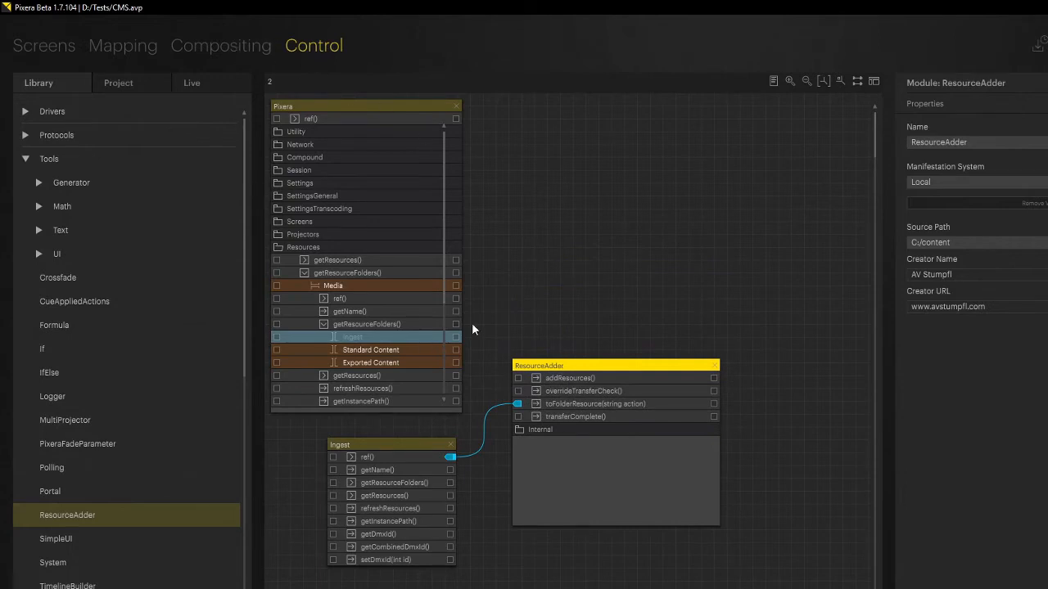
click(210, 49)
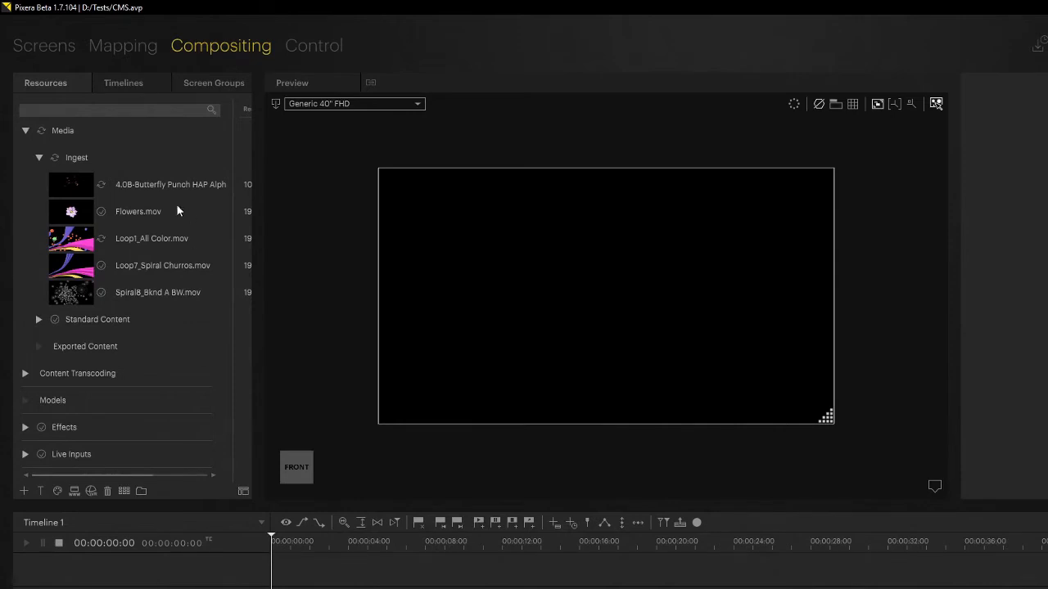
click(295, 46)
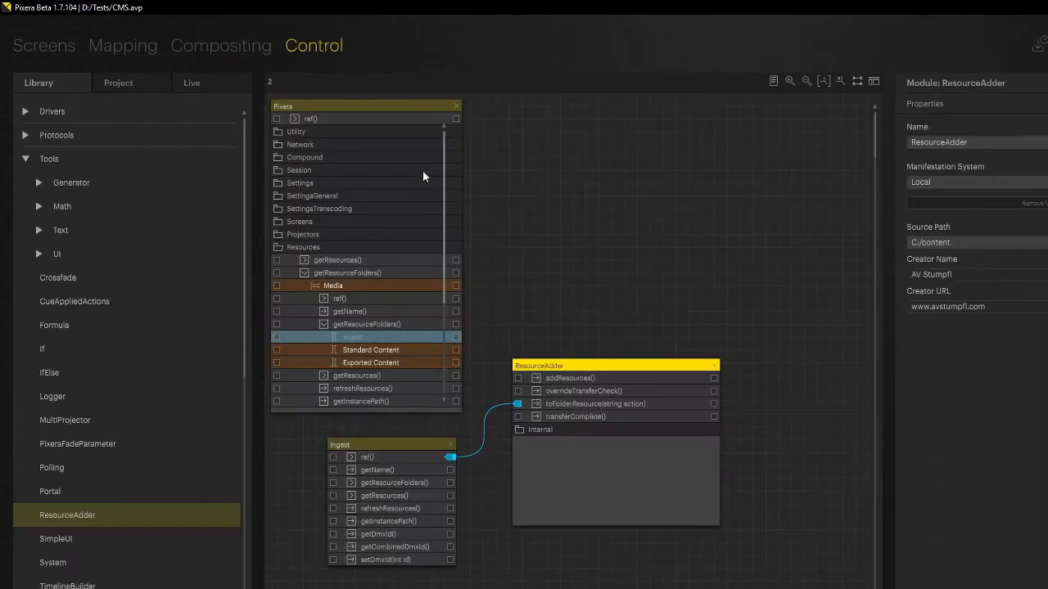
drag(555, 365, 553, 419)
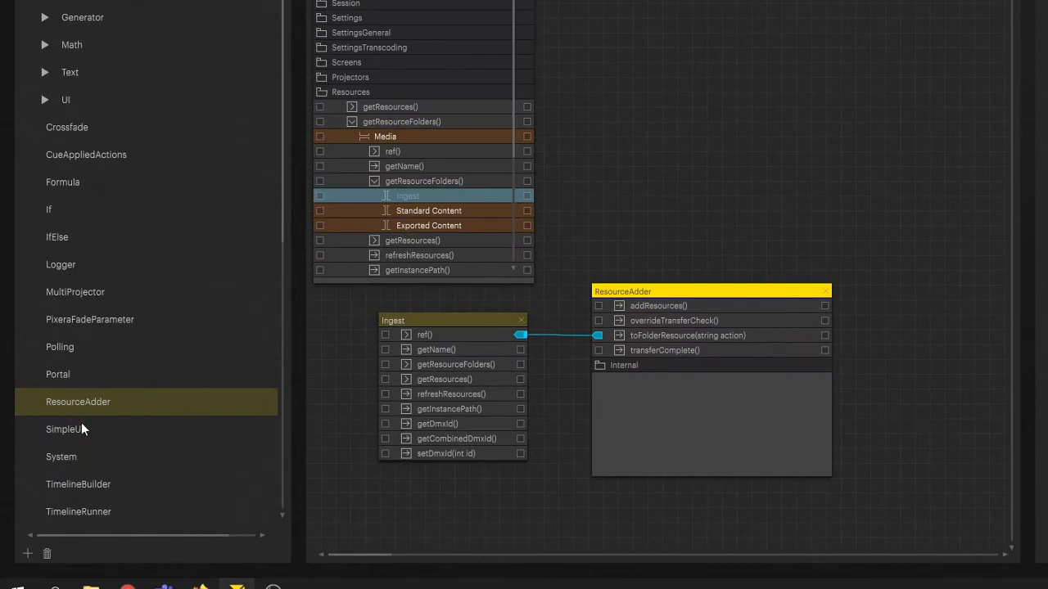
Step: Add a TimelineBuilder module and connect the ResourceAdder's transferComplete() to its buildTimeline(), spacing the two modules apart
scroll(81, 422, down, 1)
drag(92, 444, 665, 107)
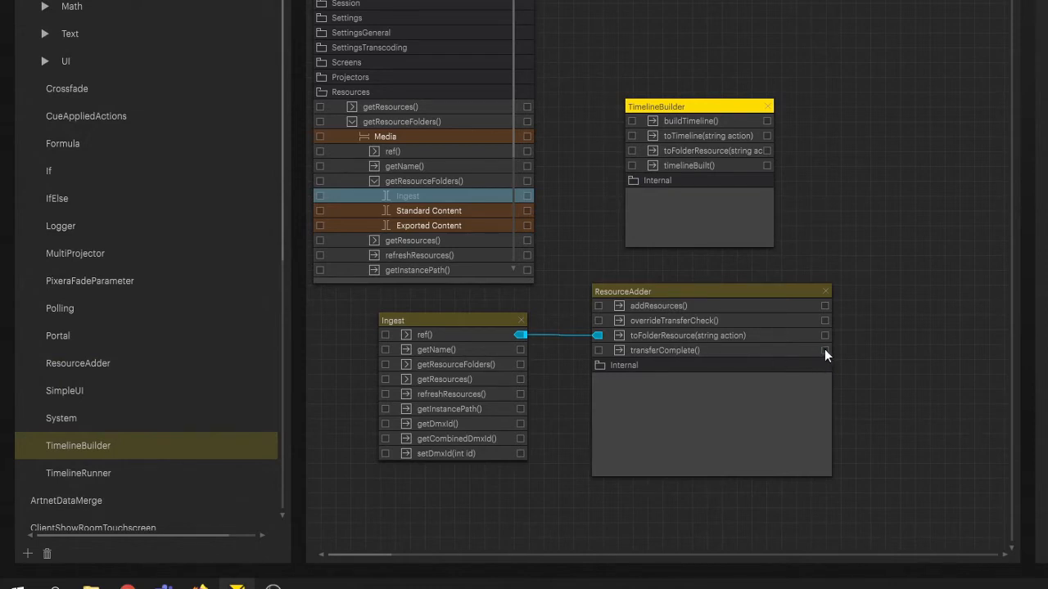
drag(825, 350, 883, 180)
drag(709, 291, 687, 305)
drag(887, 172, 867, 168)
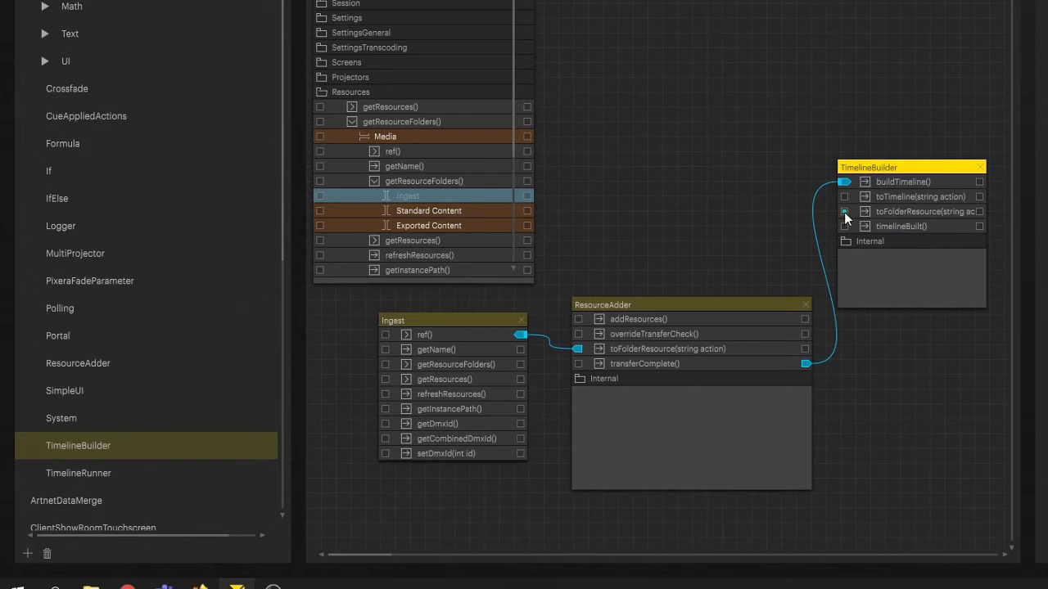
Step: Connect the TimelineBuilder's toFolderResource to the Ingest module's ref() and its toTimeline to the ref() of Timeline 1
drag(844, 212, 519, 338)
drag(869, 168, 840, 106)
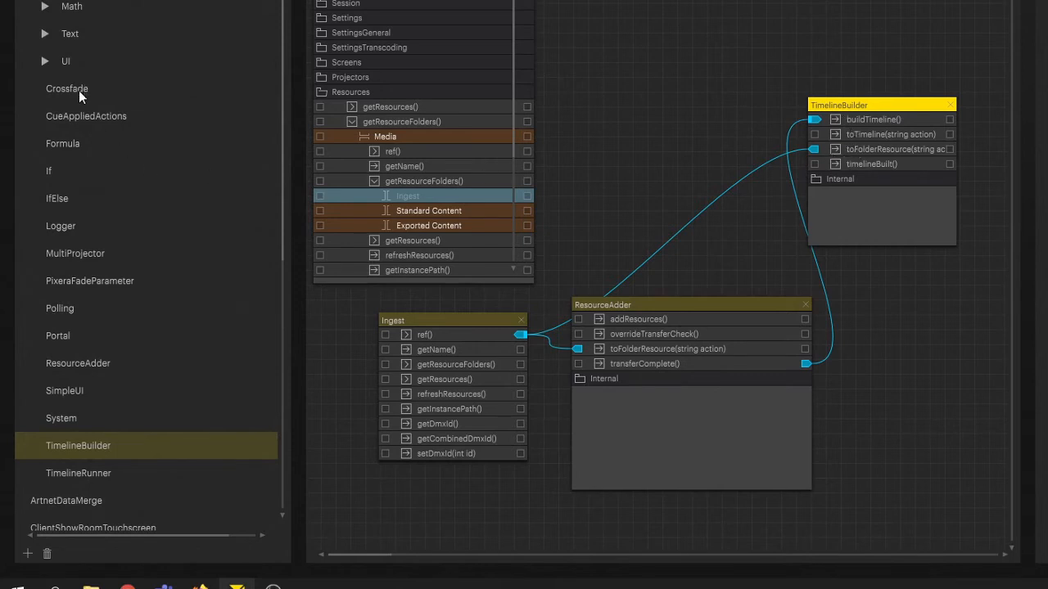
click(322, 92)
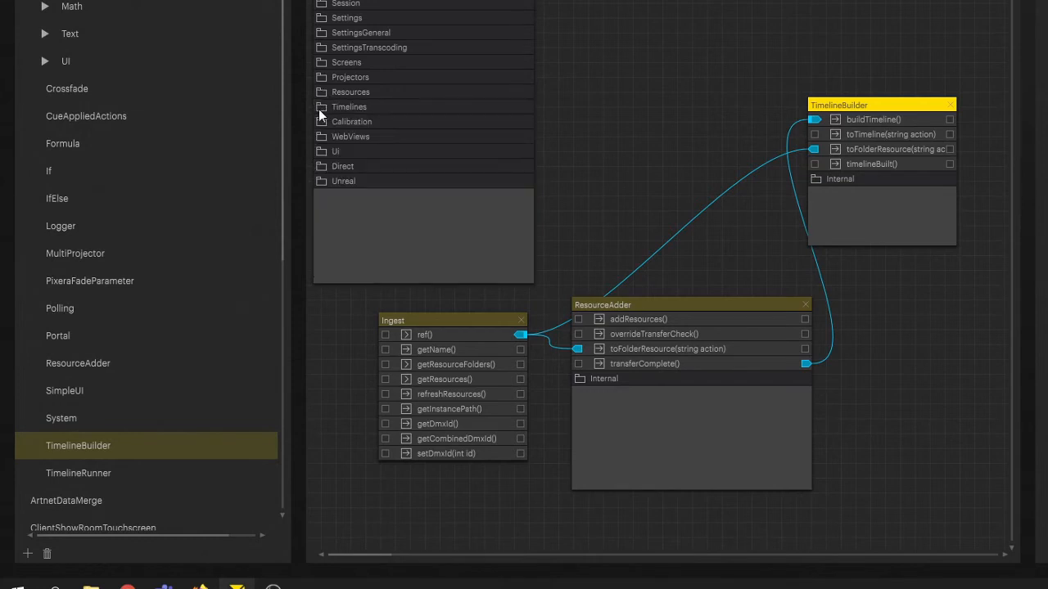
click(320, 108)
click(352, 121)
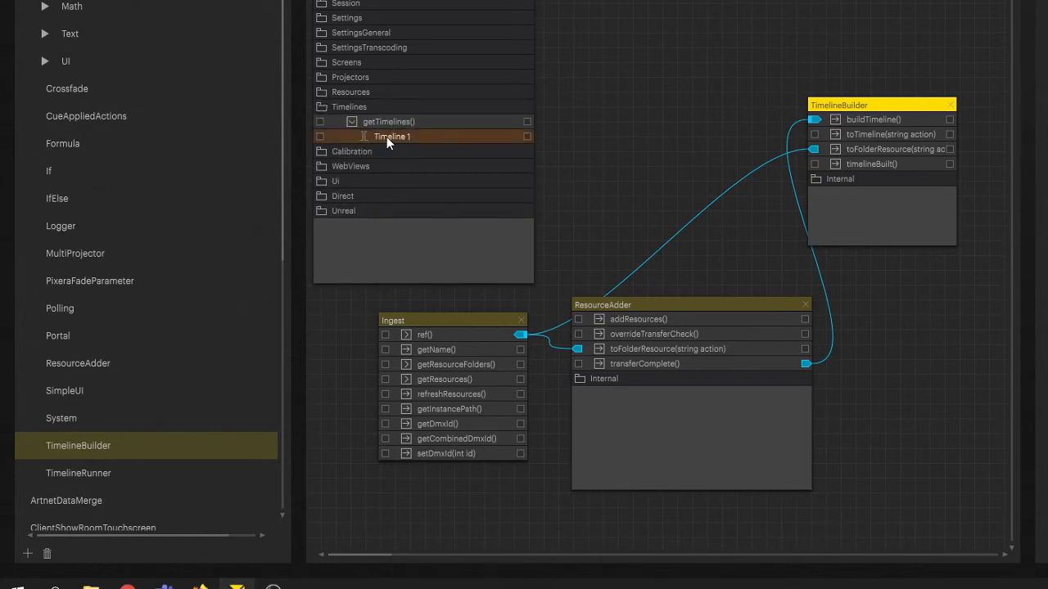
click(362, 136)
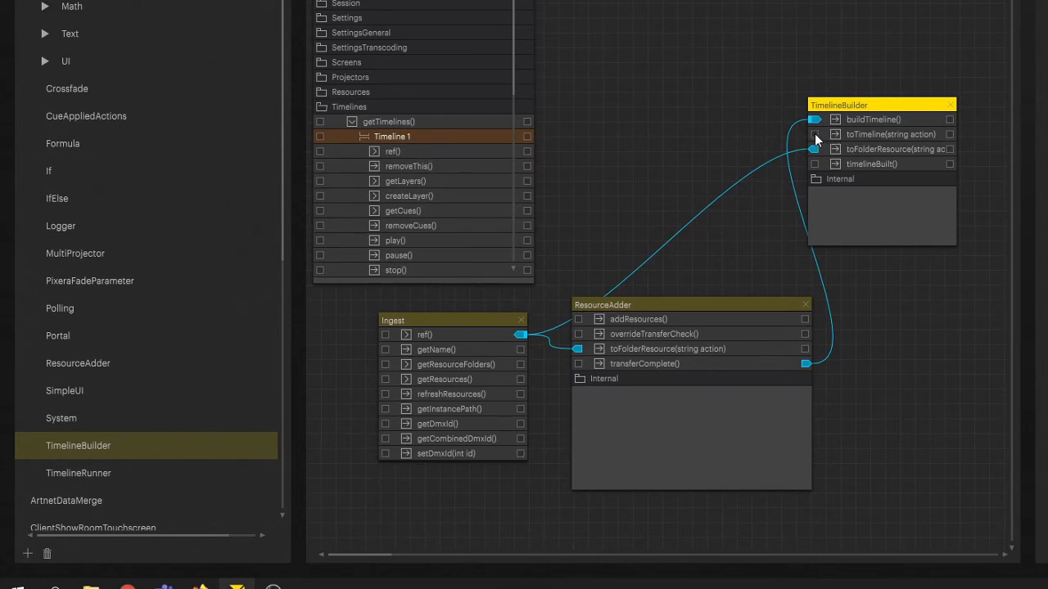
drag(815, 134, 862, 130)
drag(824, 139, 527, 151)
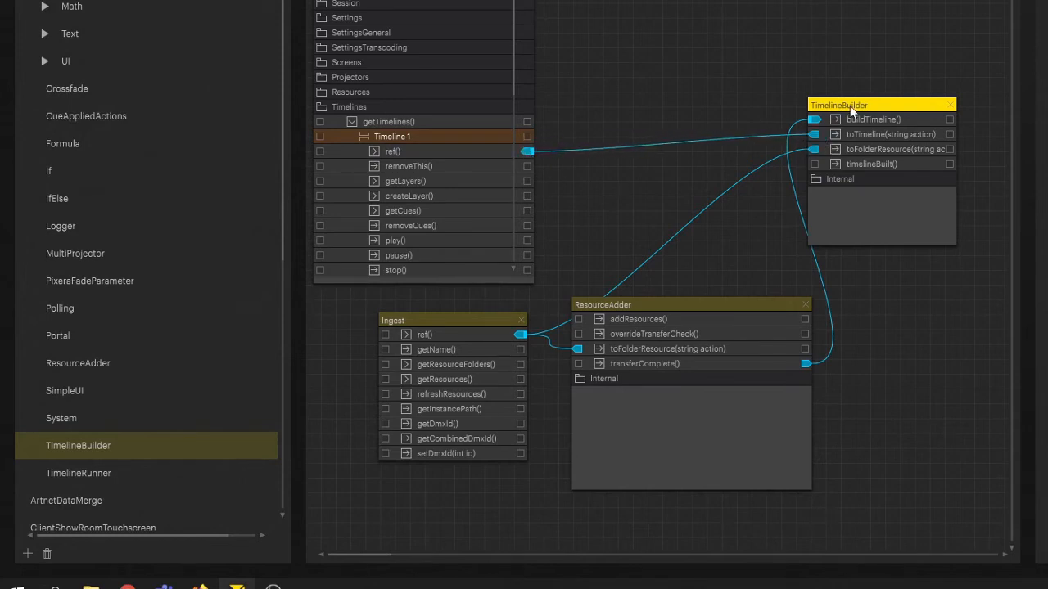
drag(855, 106, 851, 80)
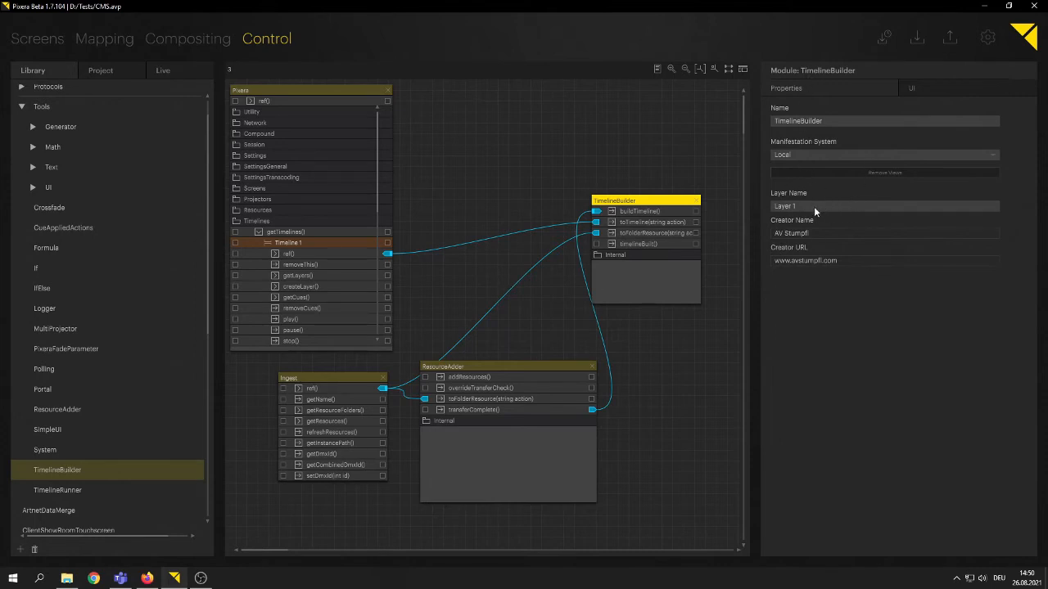
Step: In the Compositing workspace, add a media layer to Timeline 1 and select it
click(183, 39)
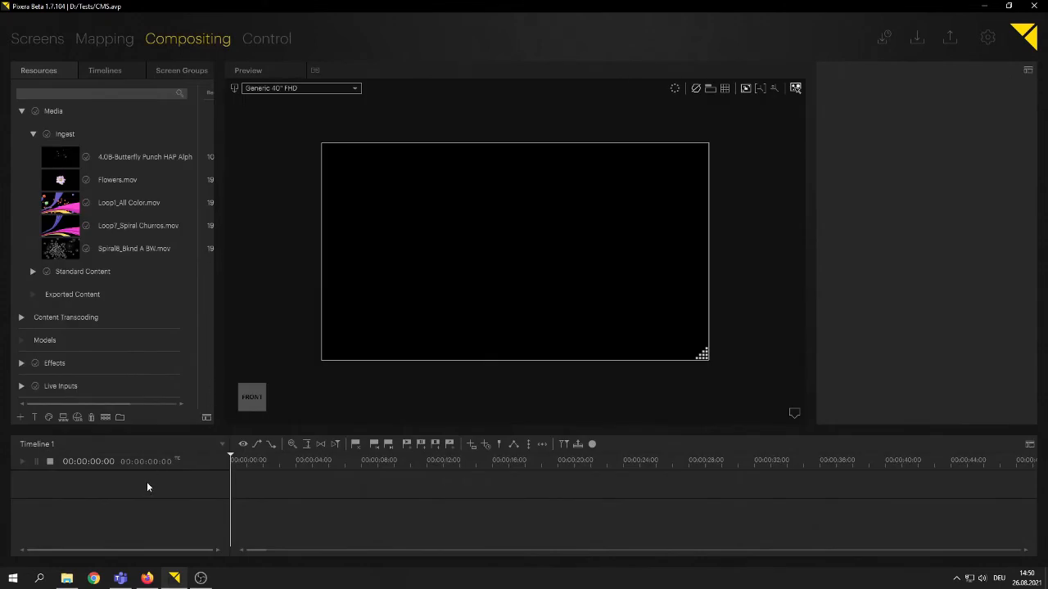
right_click(110, 500)
mouse_move(126, 494)
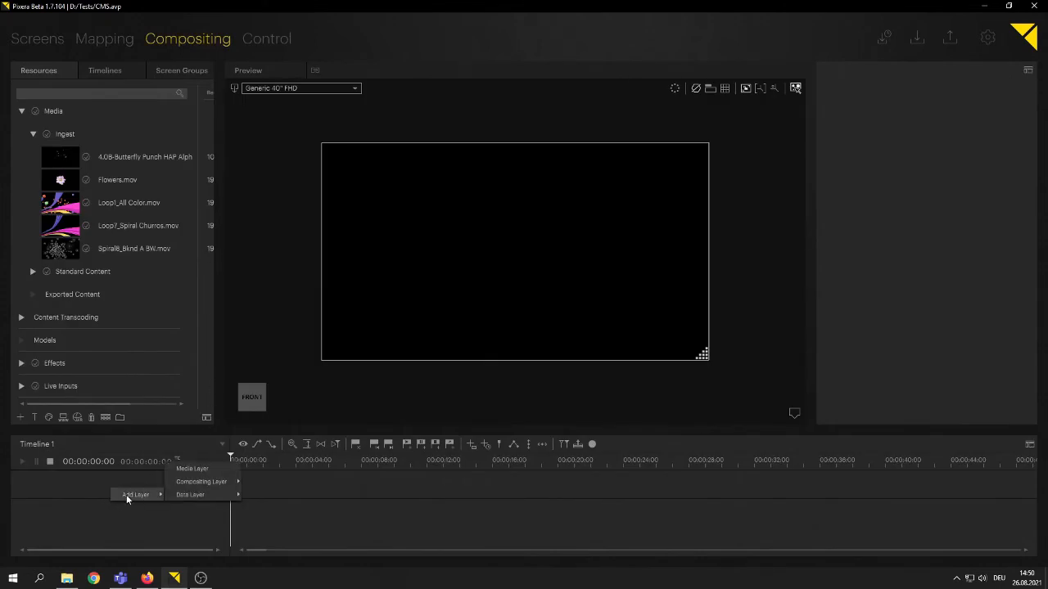
click(204, 469)
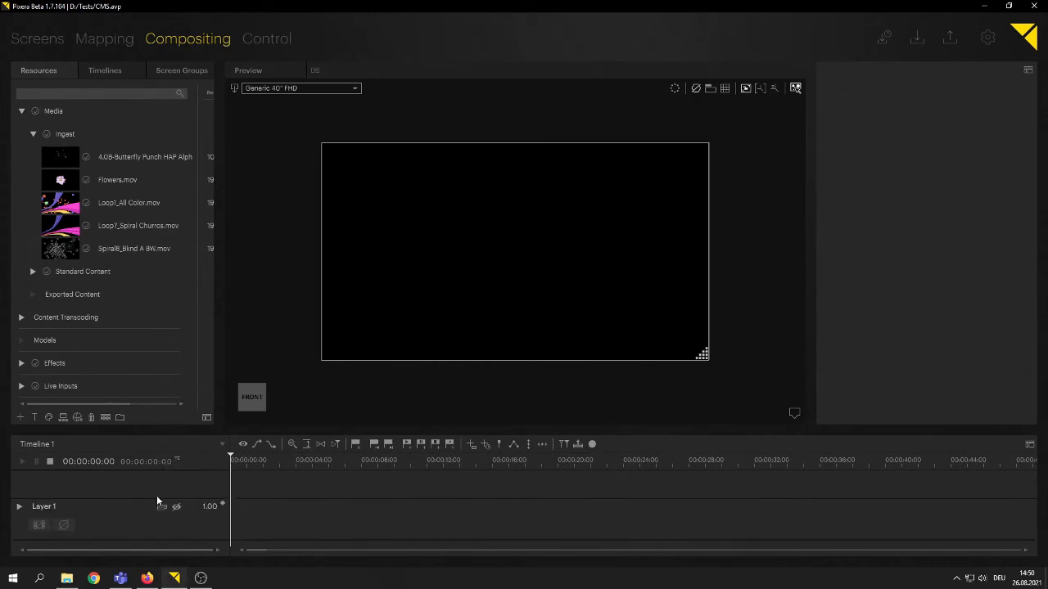
click(50, 505)
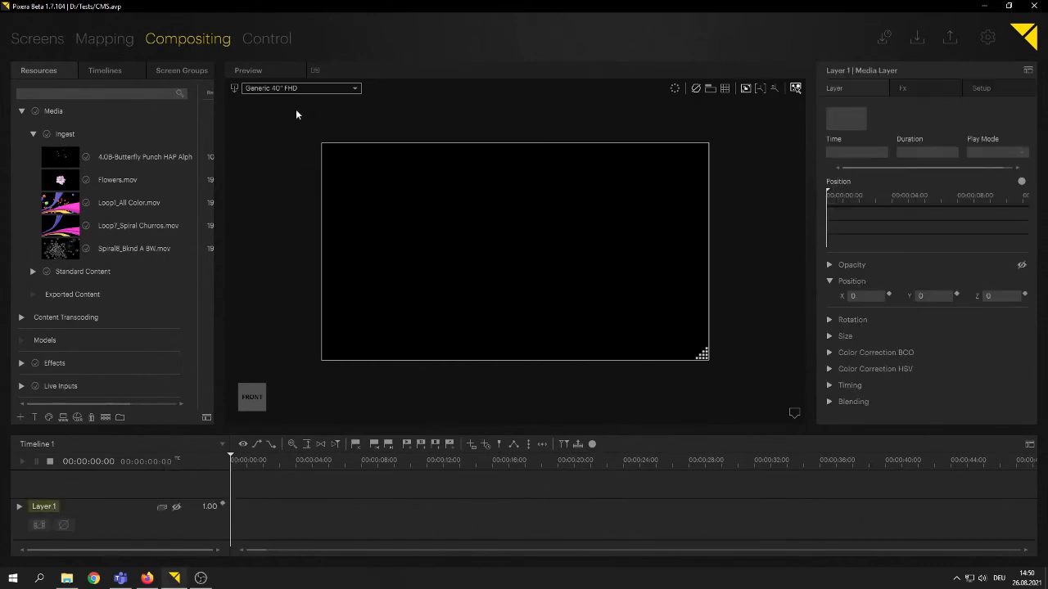
Step: Compare the TimelineBuilder's Layer Name in Control with the layer of Timeline 1 in Compositing, and shift the TimelineBuilder module slightly
click(270, 41)
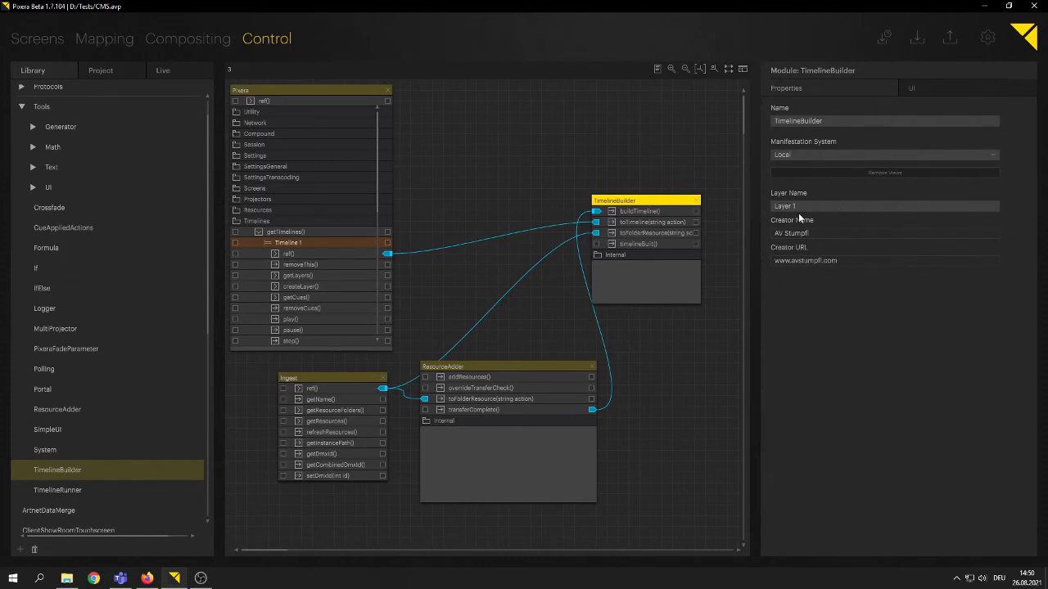
click(182, 40)
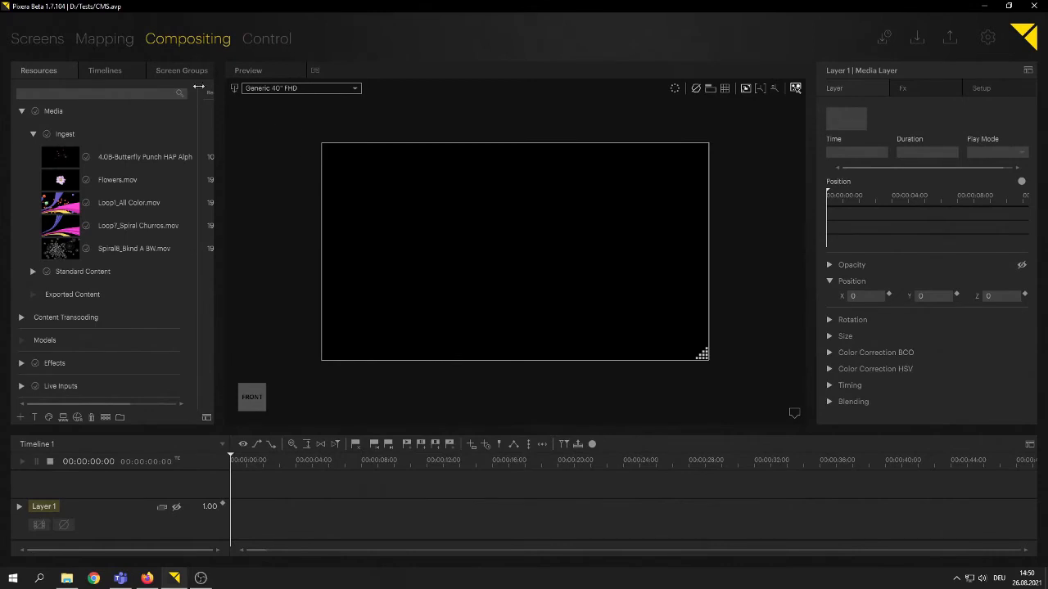
click(247, 41)
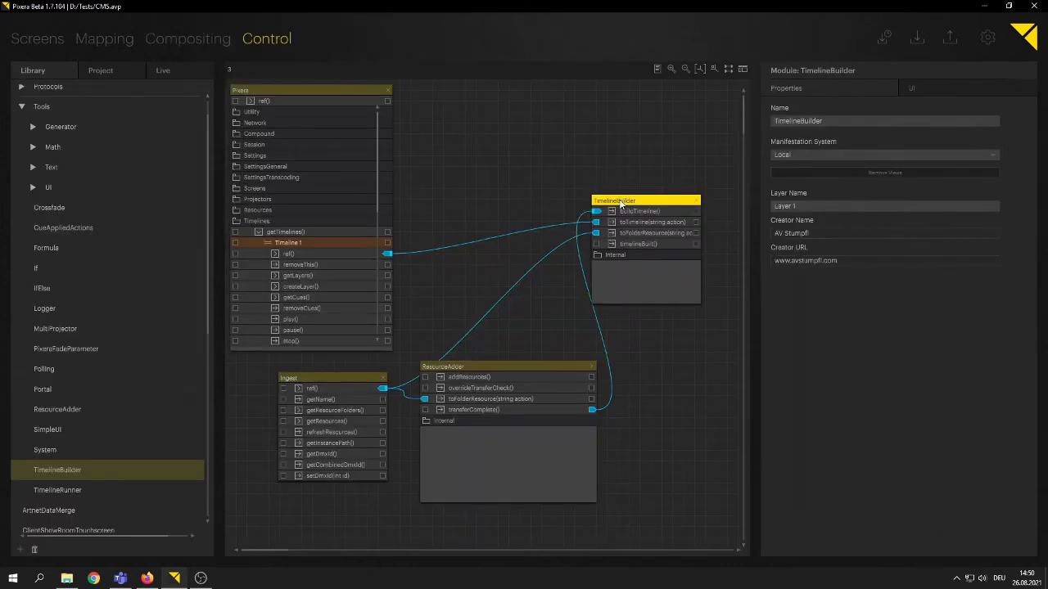
drag(620, 201, 636, 199)
Step: In Compositing, remove all five media files from the Ingest folder
click(210, 41)
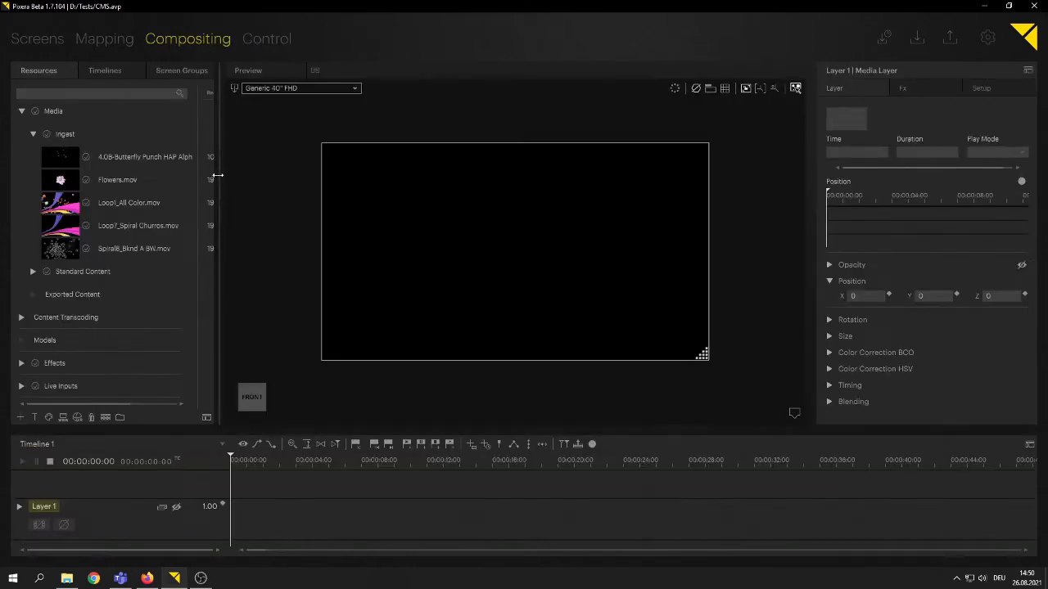
click(99, 164)
shift+click(109, 249)
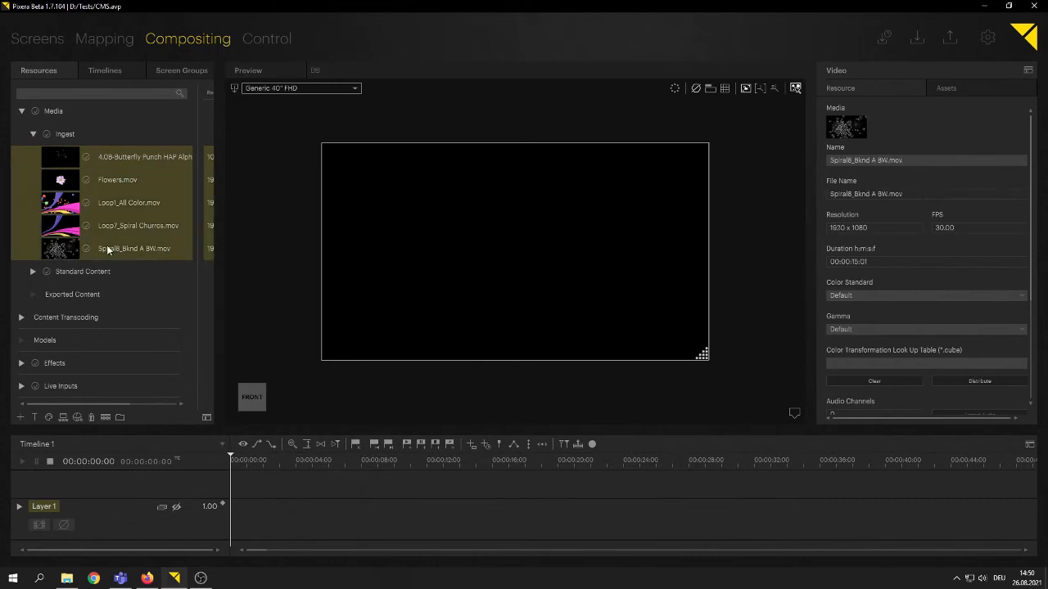
right_click(109, 249)
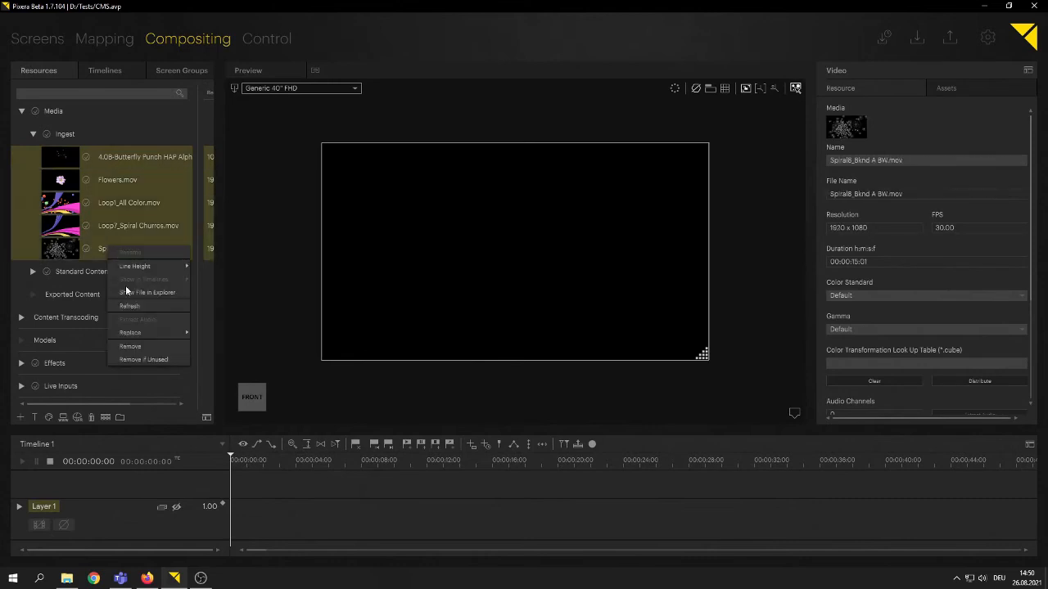
click(136, 347)
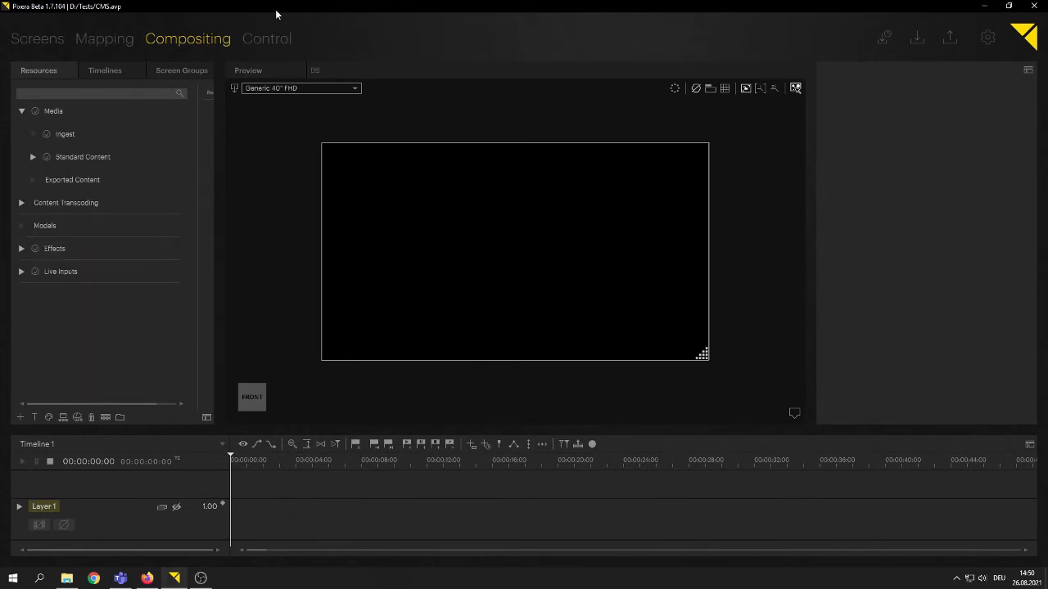
Step: Widen the Control module workspace and watch the modules run, then briefly play the automatically built Timeline 1 in Compositing
click(276, 38)
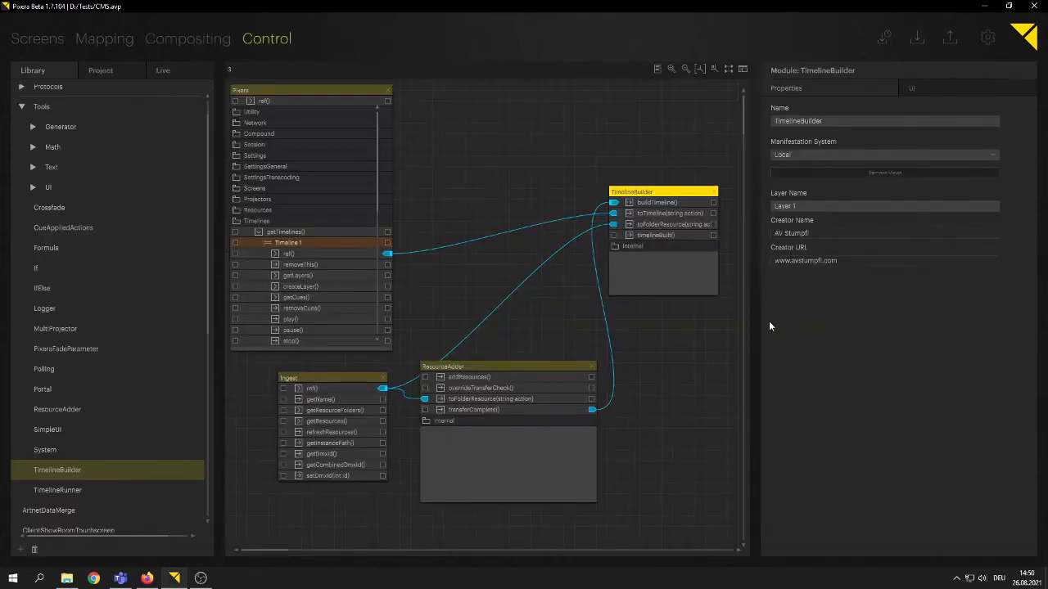
drag(757, 317, 859, 319)
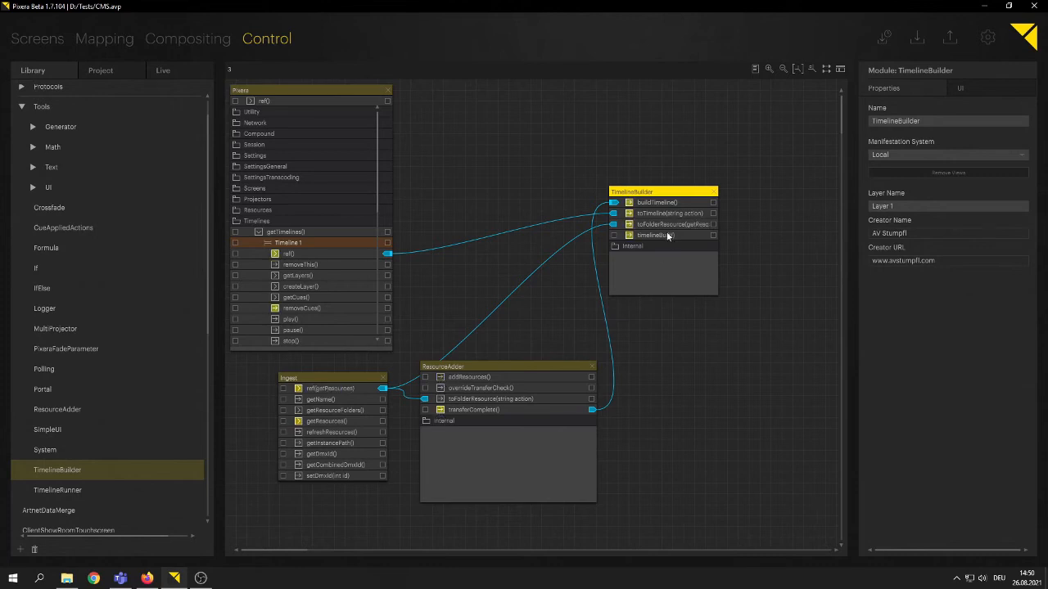
click(203, 40)
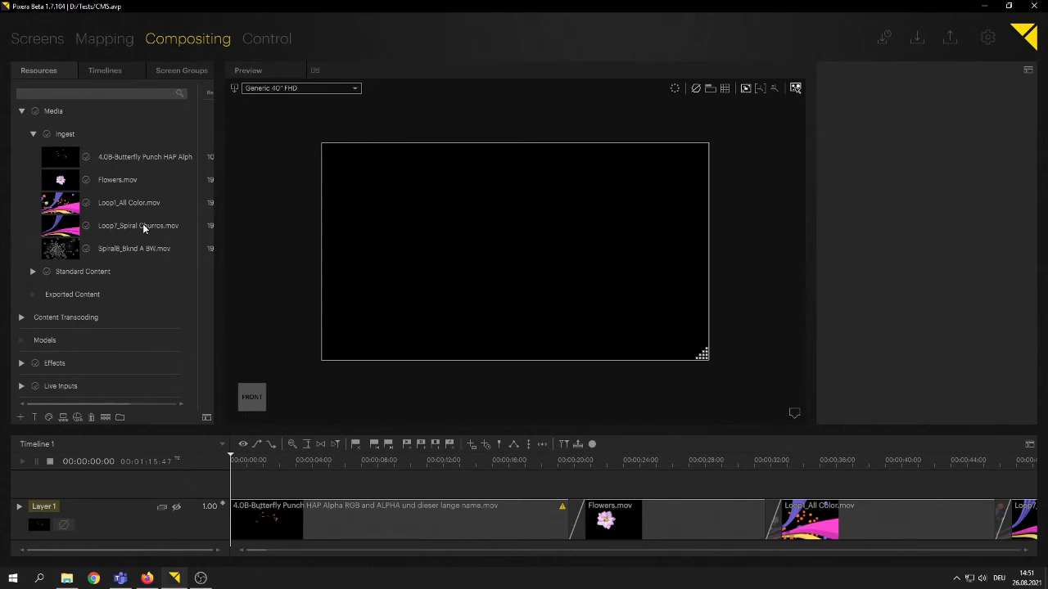
key(space)
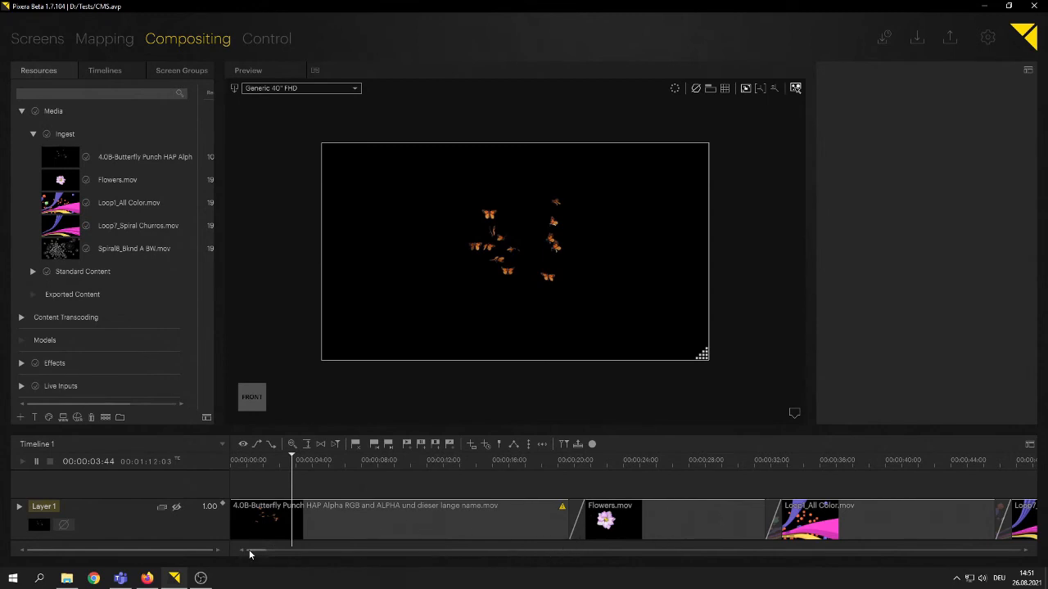
mouse_move(251, 551)
mouse_down()
mouse_move(288, 554)
mouse_move(257, 551)
mouse_up()
Step: In Control, expand the TimelineBuilder's Internal folder and enlarge the module until its function signatures are readable
click(265, 43)
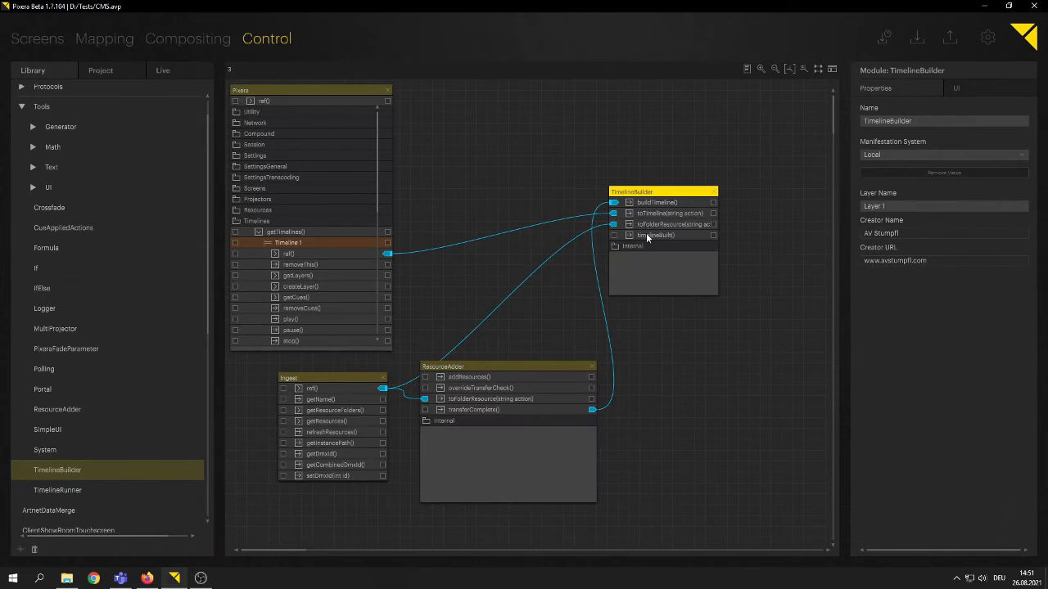
click(615, 247)
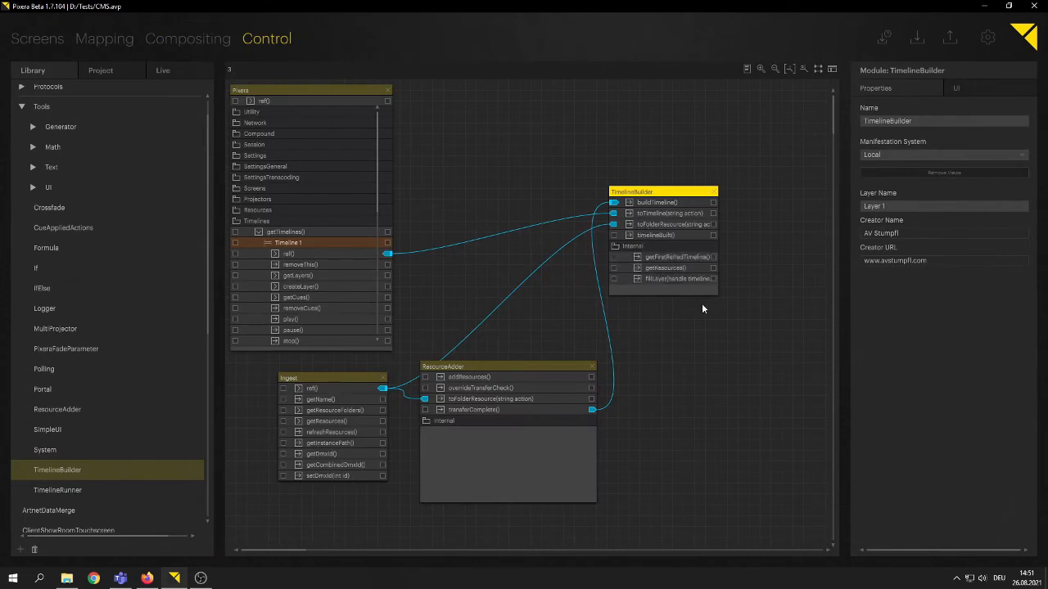
drag(717, 292, 783, 364)
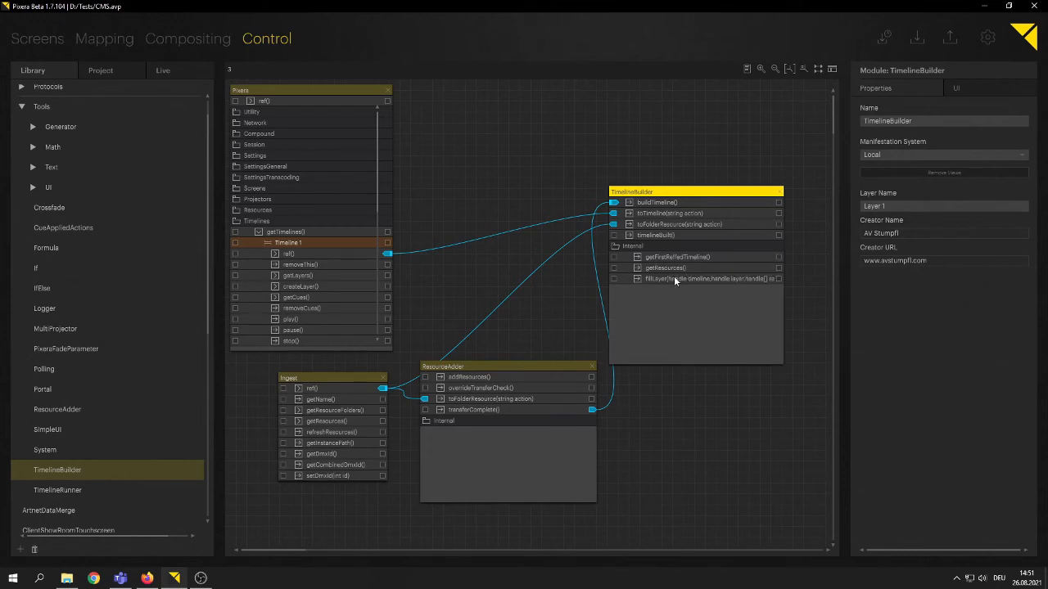
Step: Open the code of the TimelineBuilder's internal fillLayer function in a widened pane and examine how it creates clips and the ending cue
click(674, 278)
drag(844, 303, 463, 297)
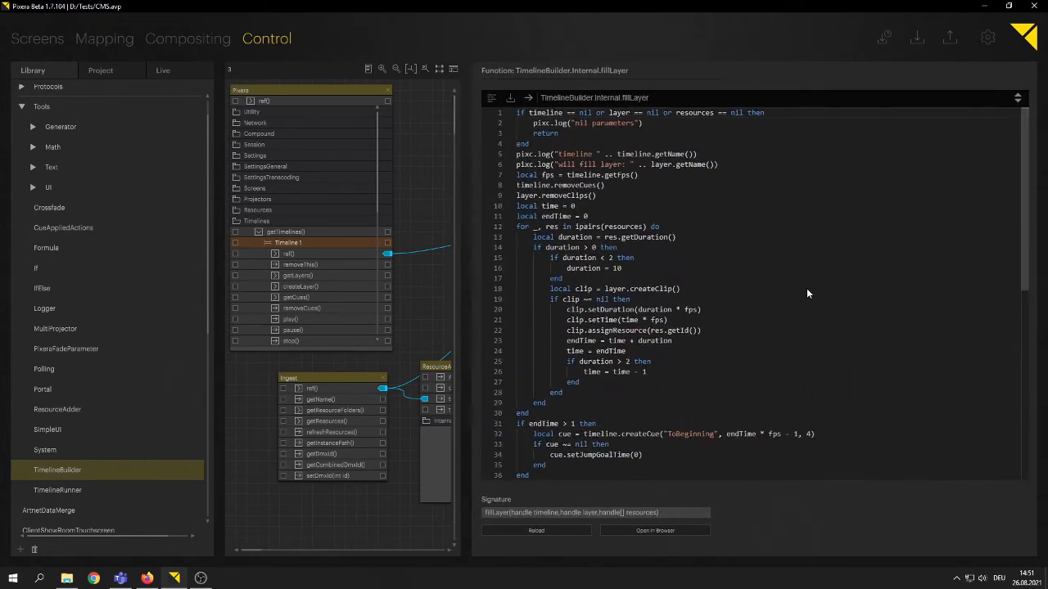
click(806, 288)
scroll(807, 302, down, 2)
scroll(807, 323, up, 2)
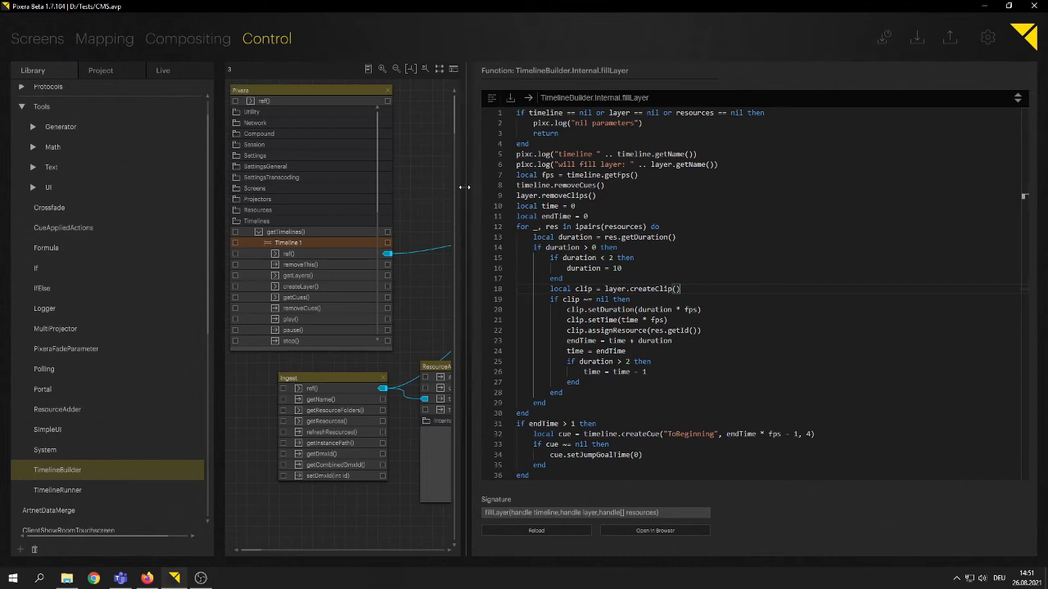
Step: Shrink the code pane to widen the module workspace again and move the TimelineBuilder module up beside the Pixera module
drag(465, 187, 803, 191)
click(692, 186)
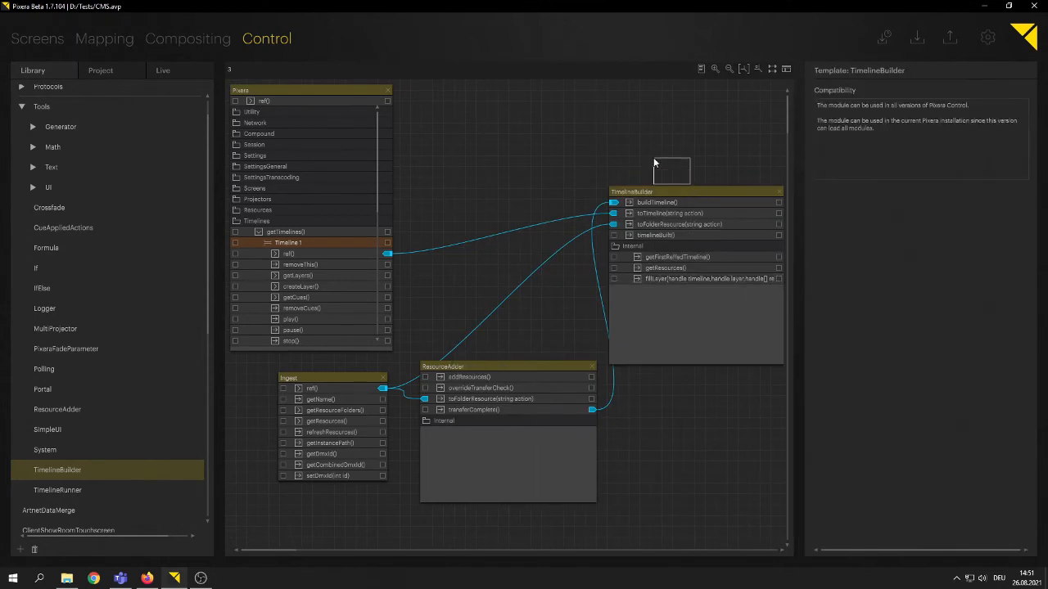
drag(654, 190, 620, 148)
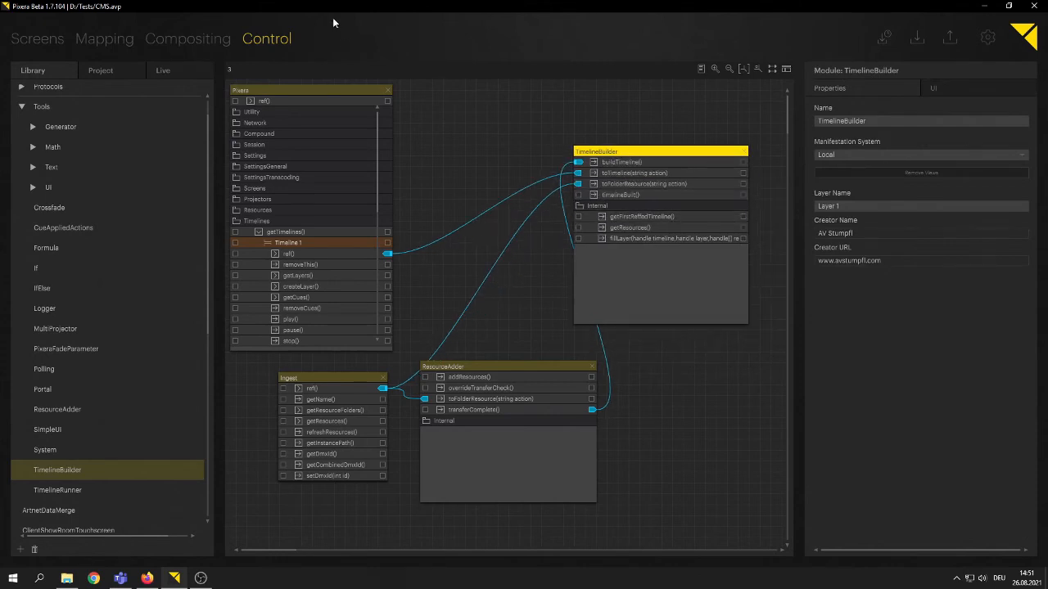
Step: In Compositing, examine the end of Timeline 1 and play it from about 00:01:10 to test the ToBeginning cue
click(198, 37)
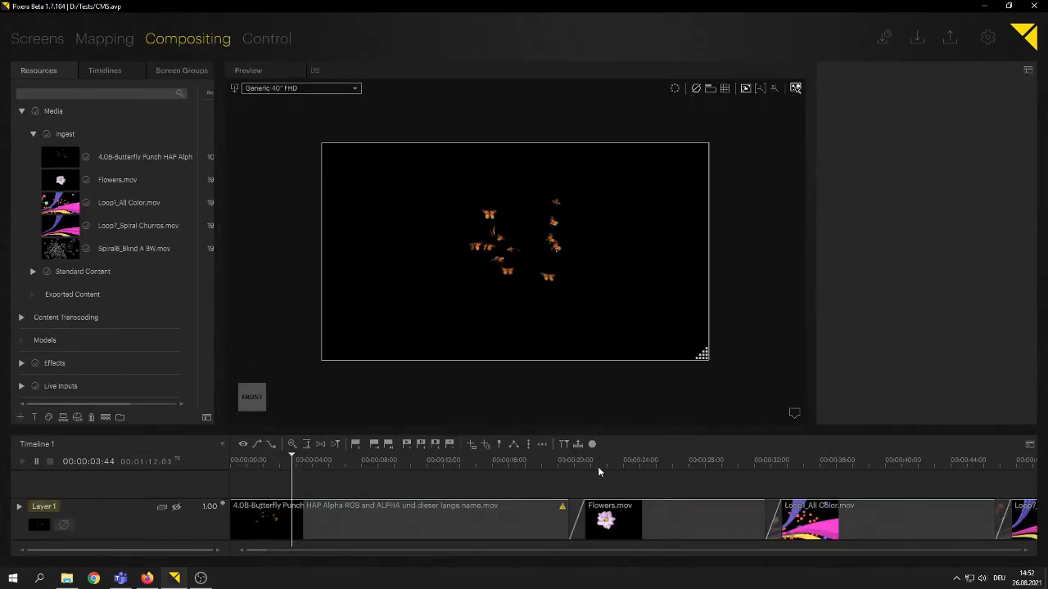
drag(257, 551, 262, 553)
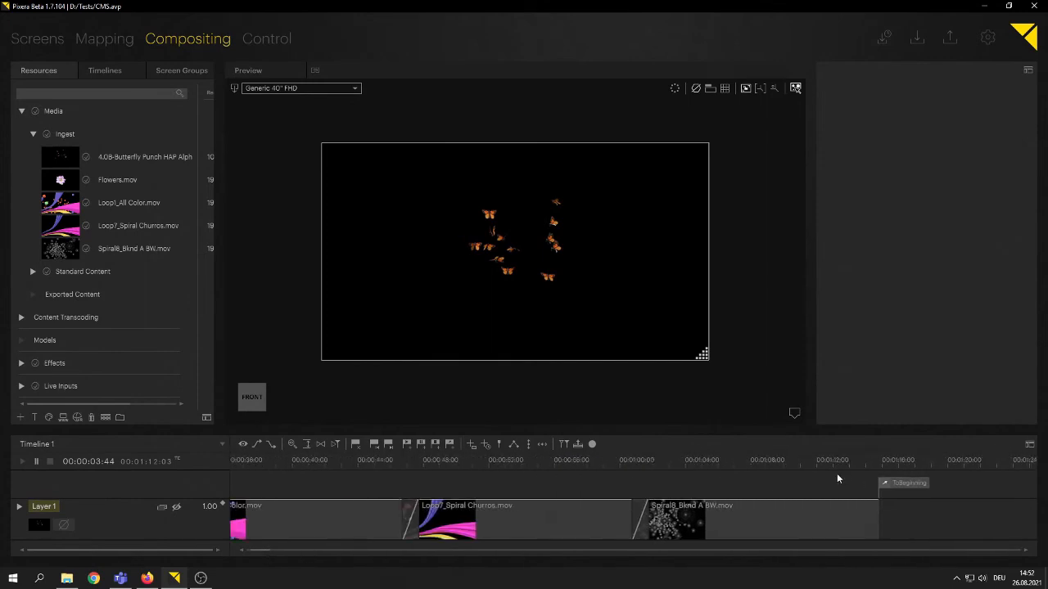
click(798, 465)
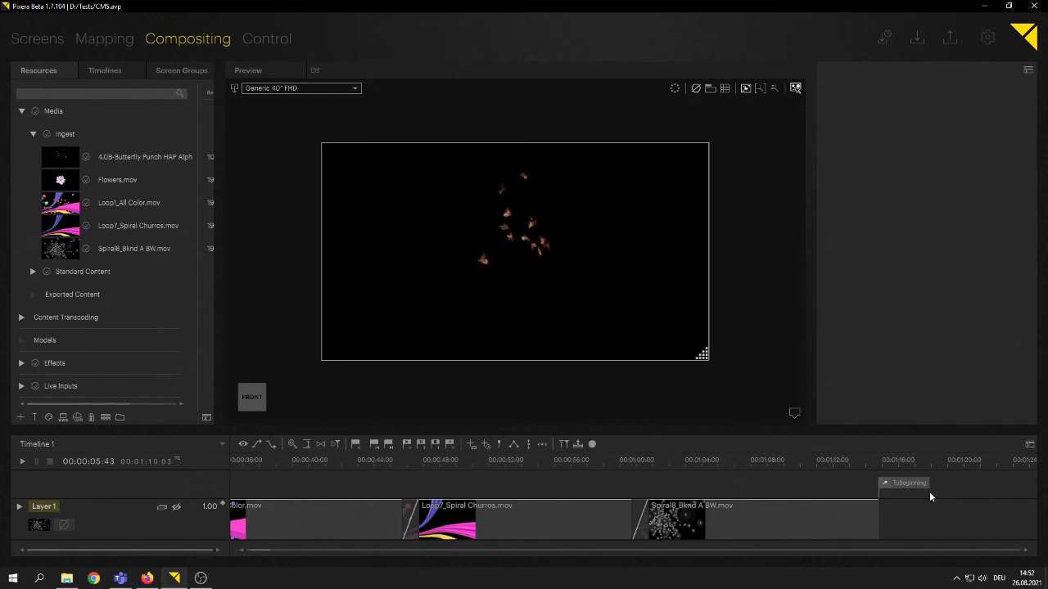
Step: Add a TimelineRunner module in Control and rearrange the TimelineBuilder and ResourceAdder modules below it without overlap
click(273, 42)
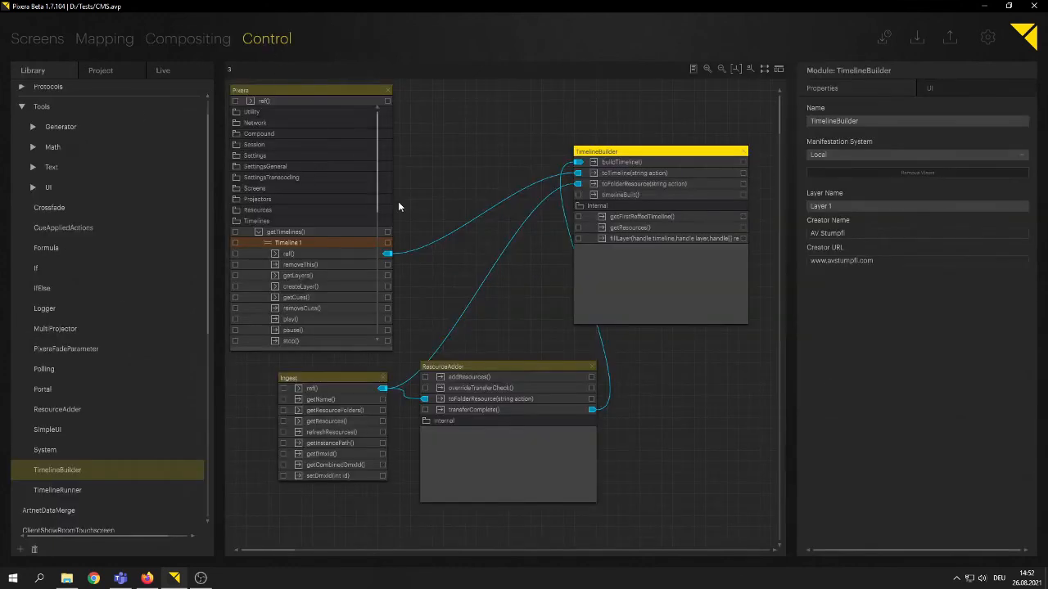
drag(611, 154, 576, 146)
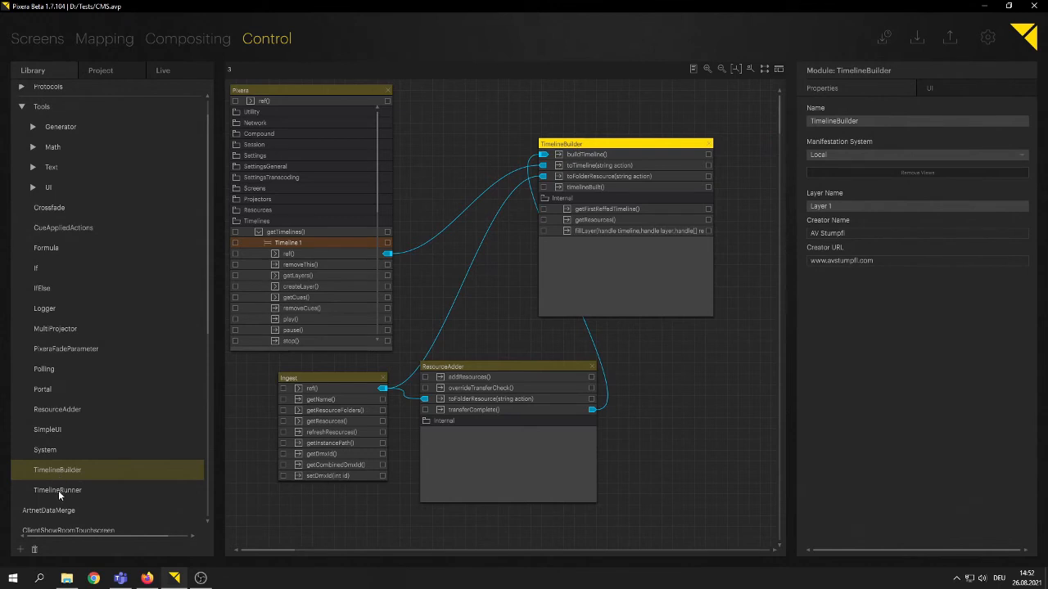
drag(60, 489, 639, 130)
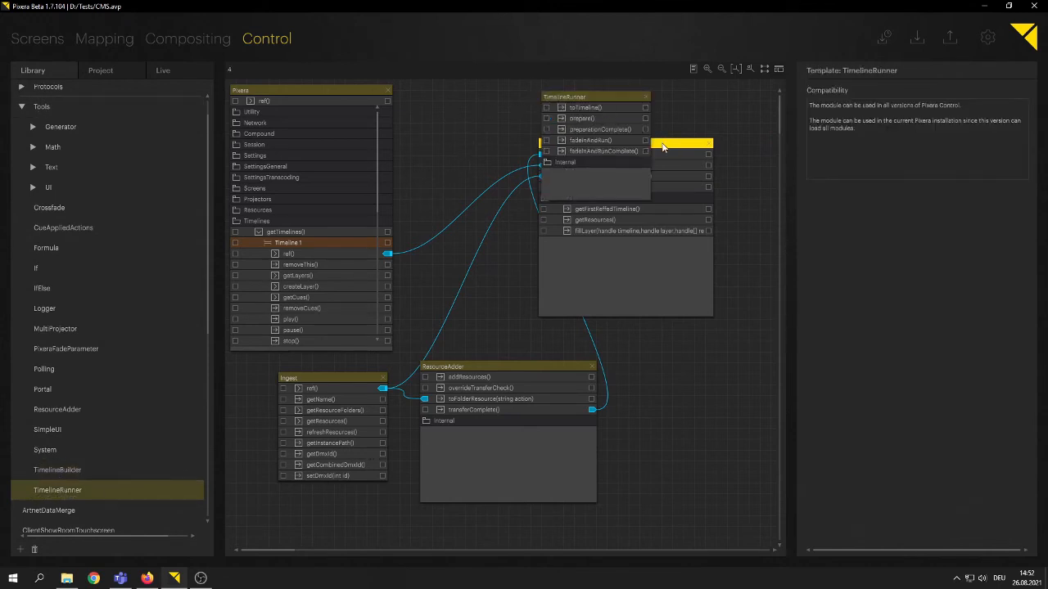
drag(499, 367, 509, 422)
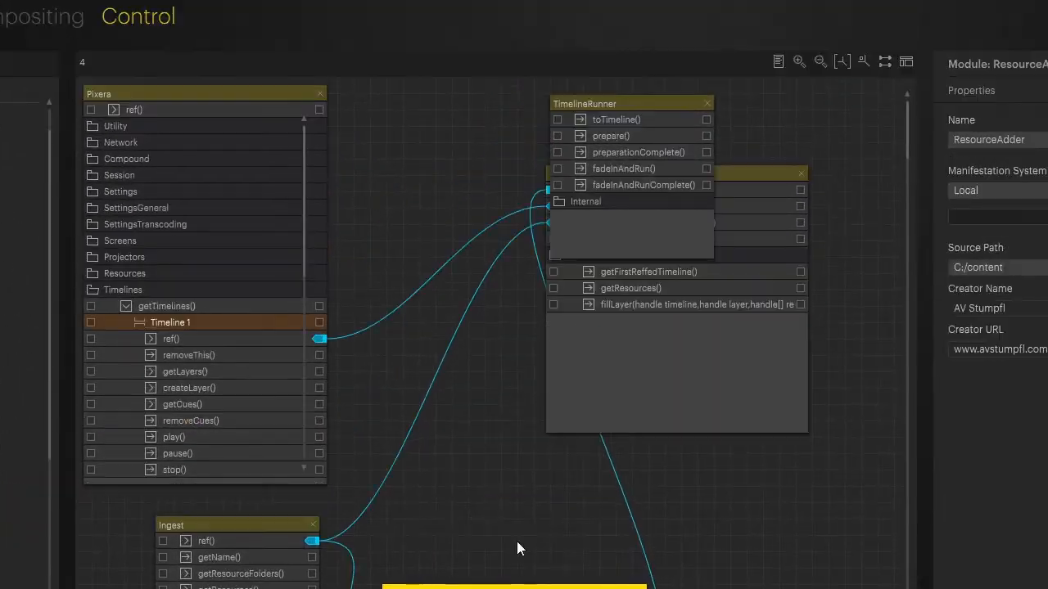
drag(739, 173, 702, 308)
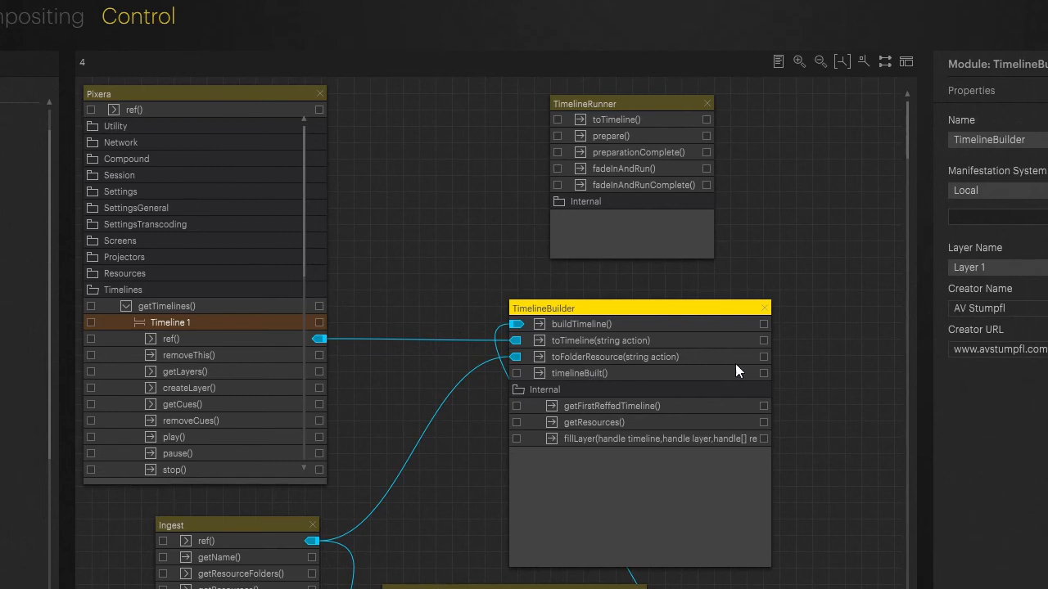
Step: Connect the TimelineRunner's toTimeline() to the ref() of Timeline 1 and the TimelineBuilder's timelineBuilt() to the TimelineRunner's fadeInAndRun()
mouse_move(766, 373)
mouse_down()
mouse_move(782, 367)
mouse_move(797, 237)
mouse_move(809, 266)
mouse_move(784, 364)
mouse_up()
click(572, 104)
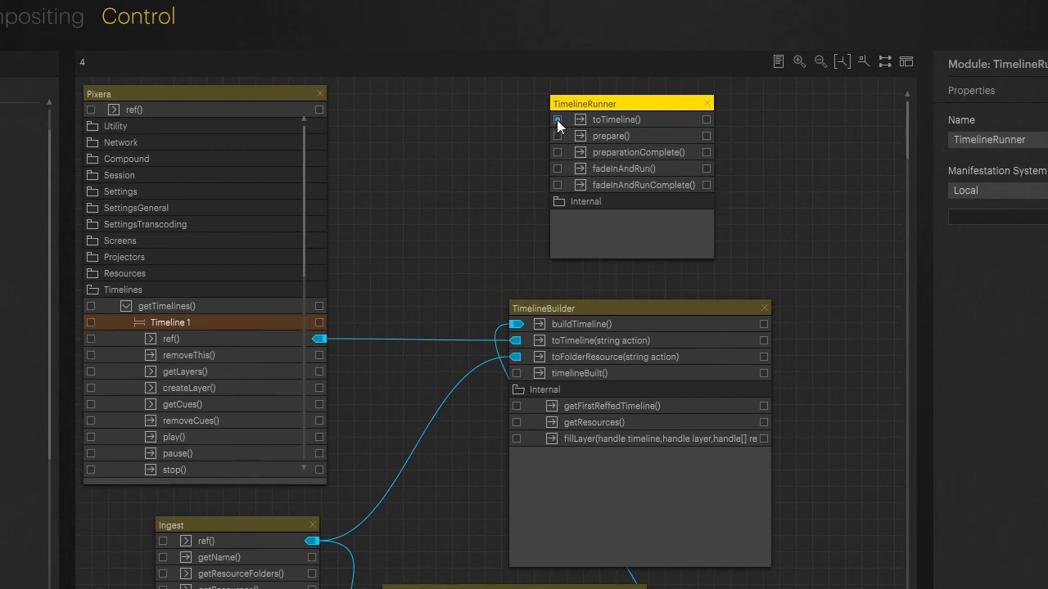
drag(493, 199, 317, 344)
drag(762, 374, 557, 170)
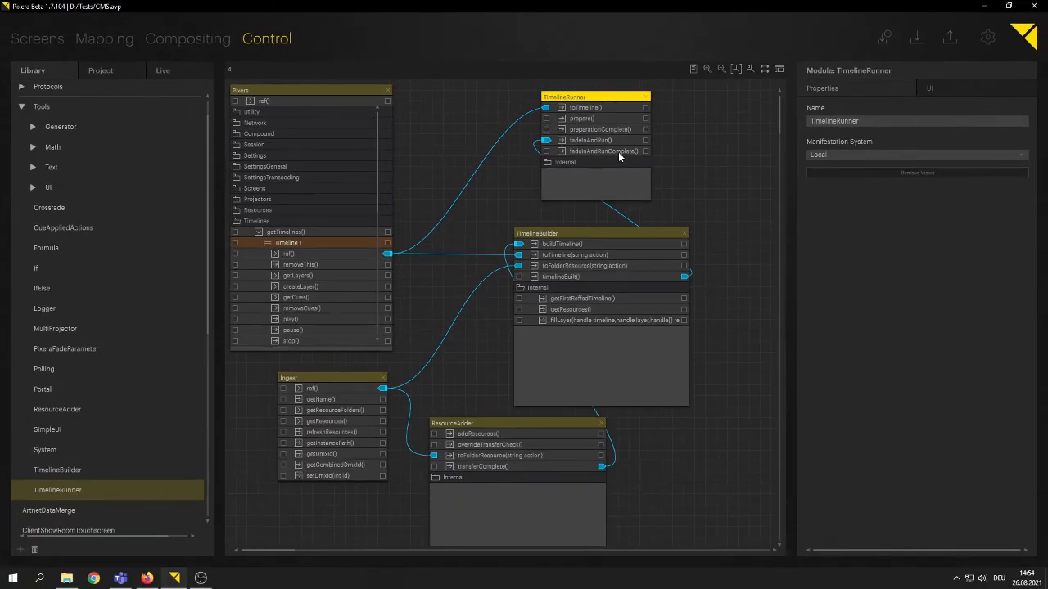
Step: In Compositing, delete the Spiral8, Loop7 and Loop1 clips and the ToBeginning cue from Timeline 1
click(174, 37)
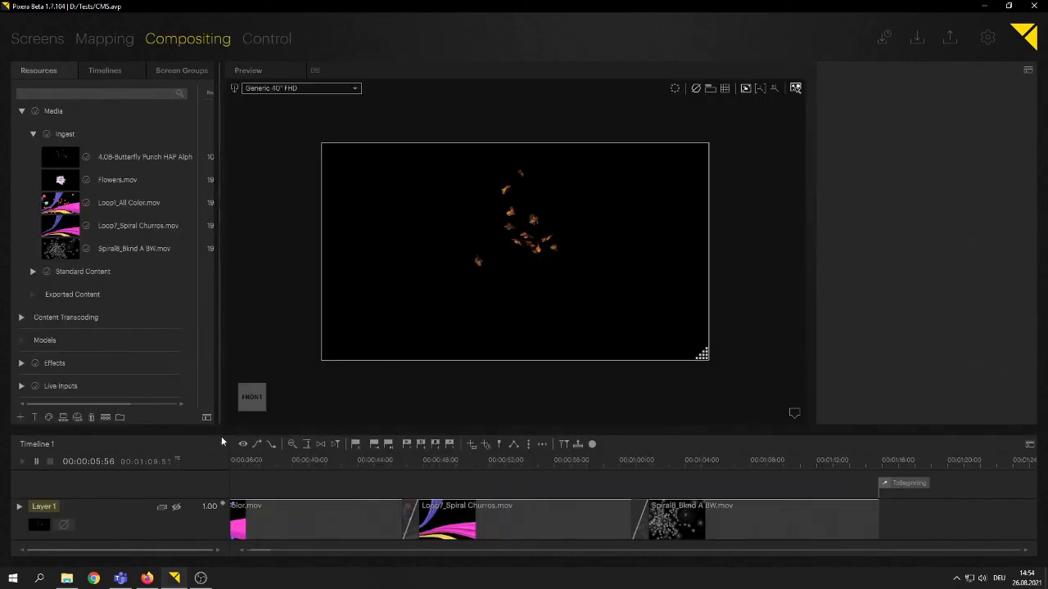
click(330, 508)
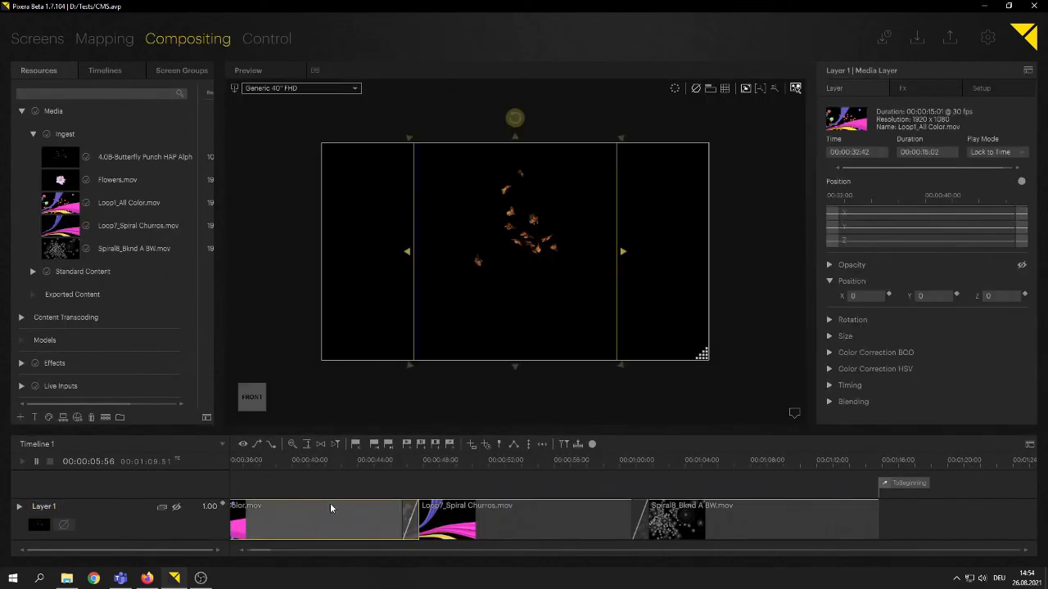
click(726, 514)
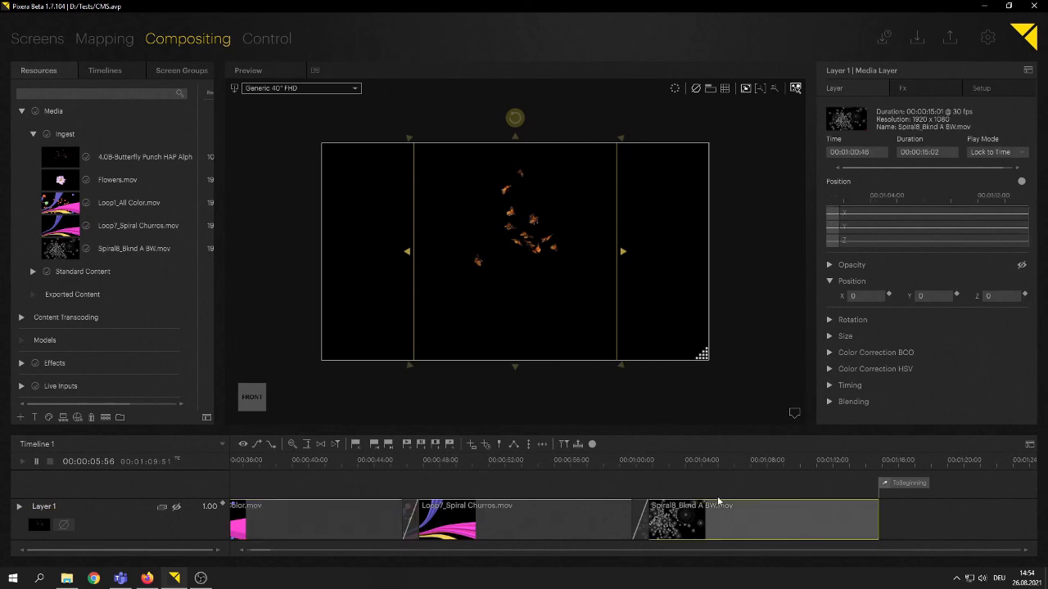
key(Delete)
click(553, 510)
key(Delete)
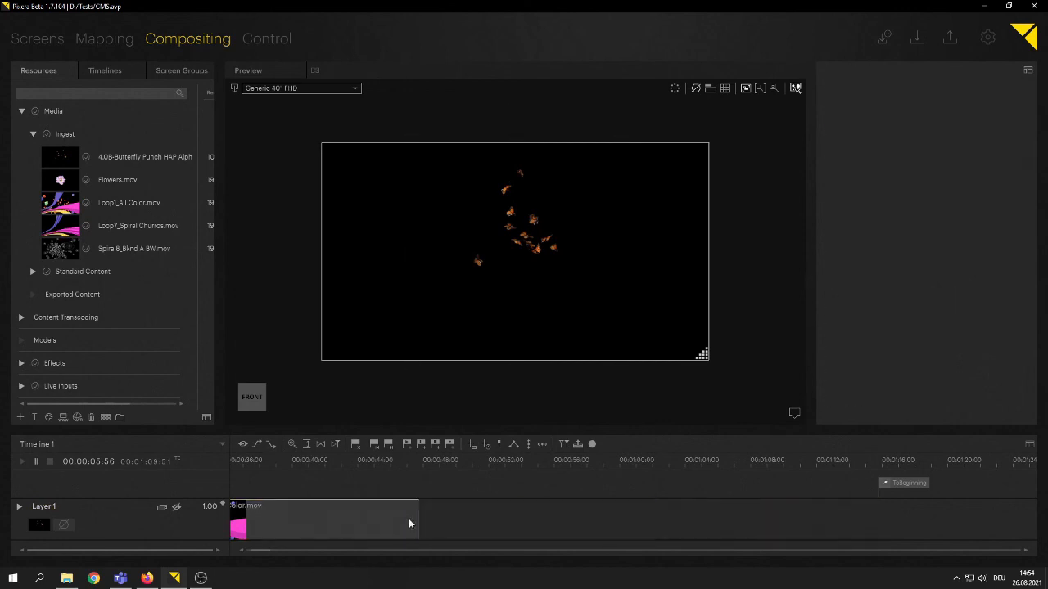
click(352, 519)
key(Delete)
click(895, 486)
key(Delete)
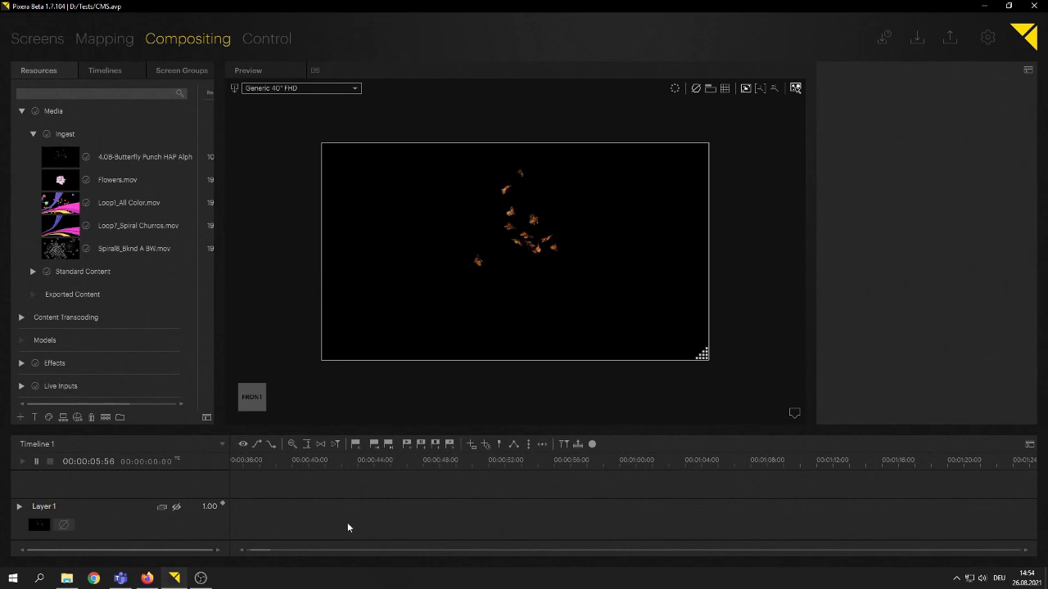
Step: Delete the Flowers.mov clip from Layer 1 near the beginning of Timeline 1
drag(254, 552, 238, 551)
click(517, 518)
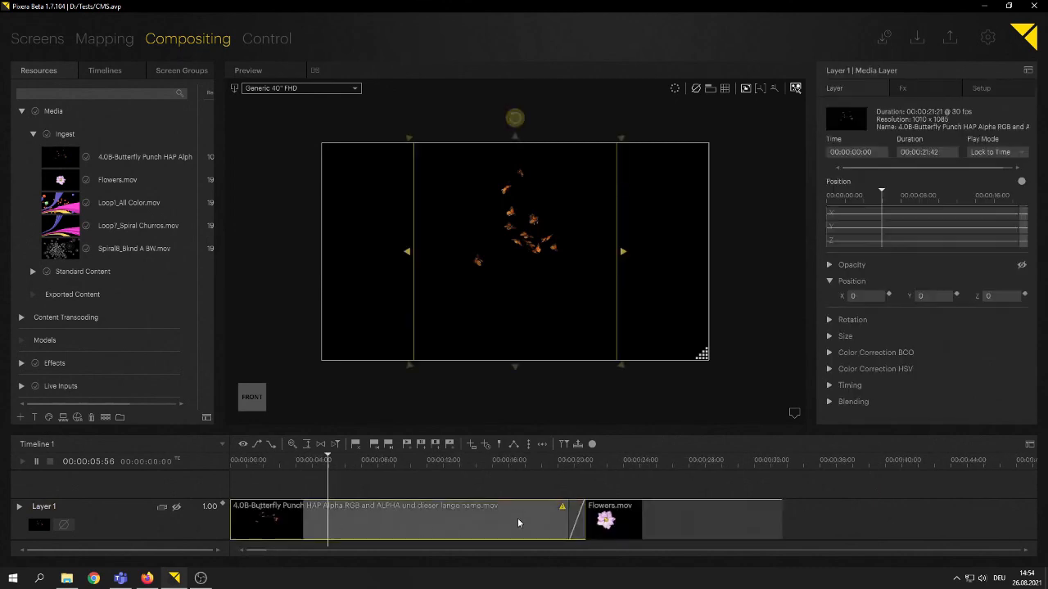
click(613, 516)
key(Delete)
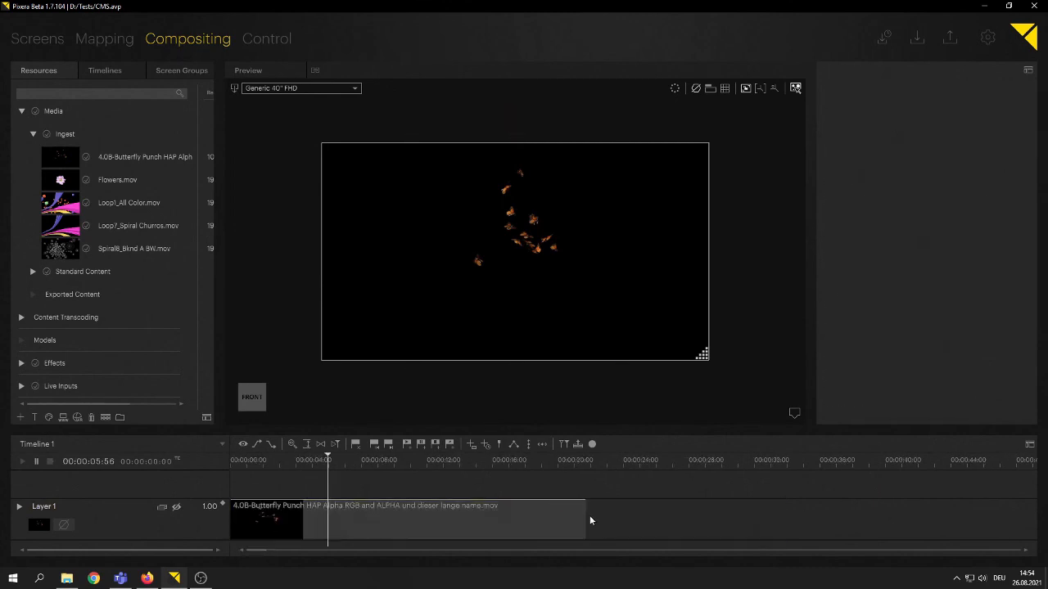
Step: Delete the Butterfly Punch clip from Layer 1 of Timeline 1 and remove all five media files from the Ingest folder
key(Delete)
click(128, 159)
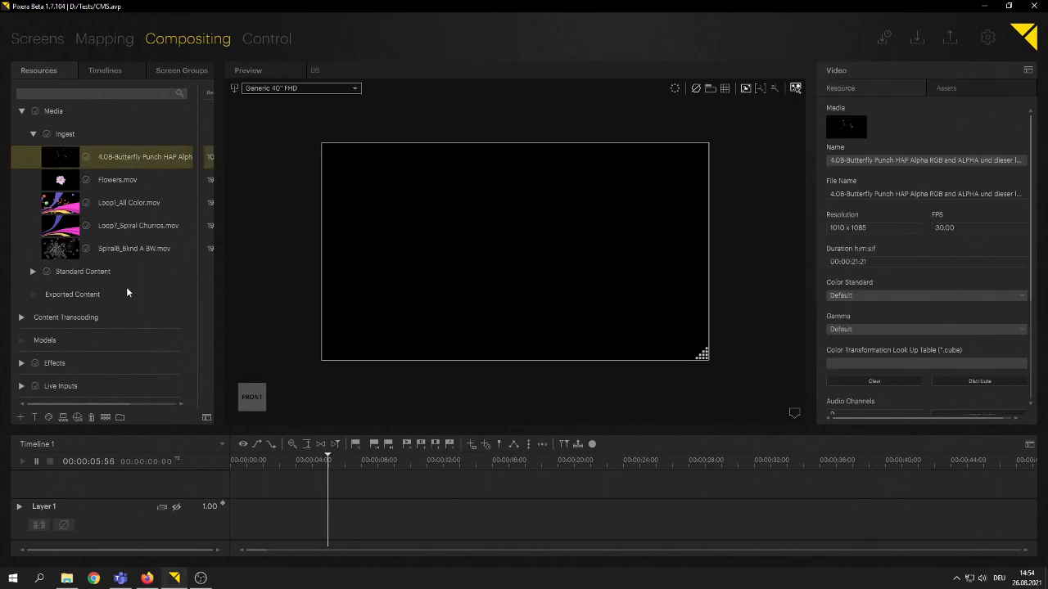
shift+click(128, 250)
right_click(130, 249)
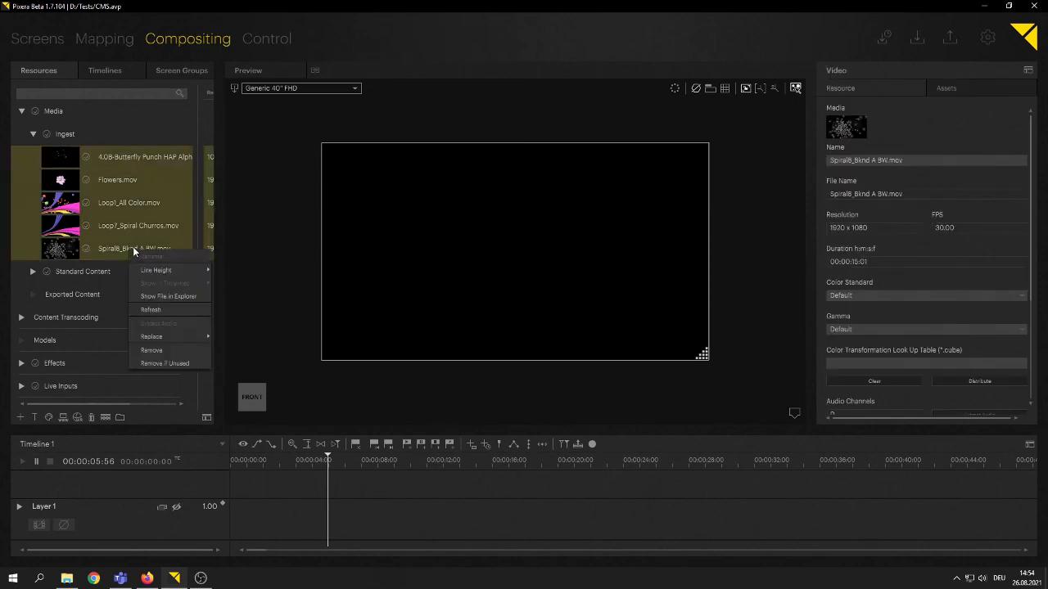
click(160, 347)
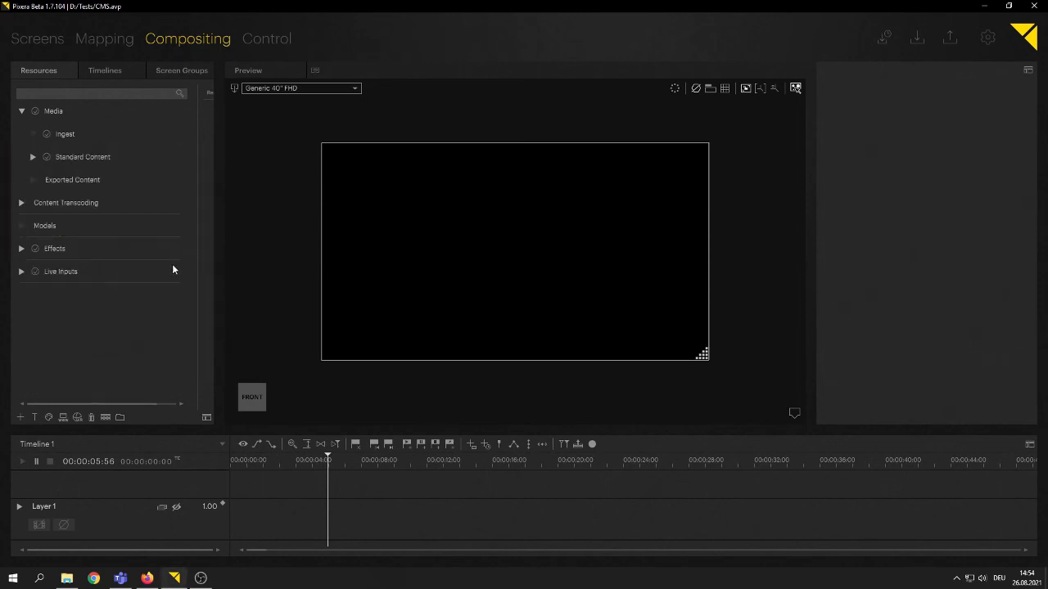
Step: Run the ResourceAdder's addResources() in Control and review the clips of Timeline 1 through to its end in Compositing
click(267, 39)
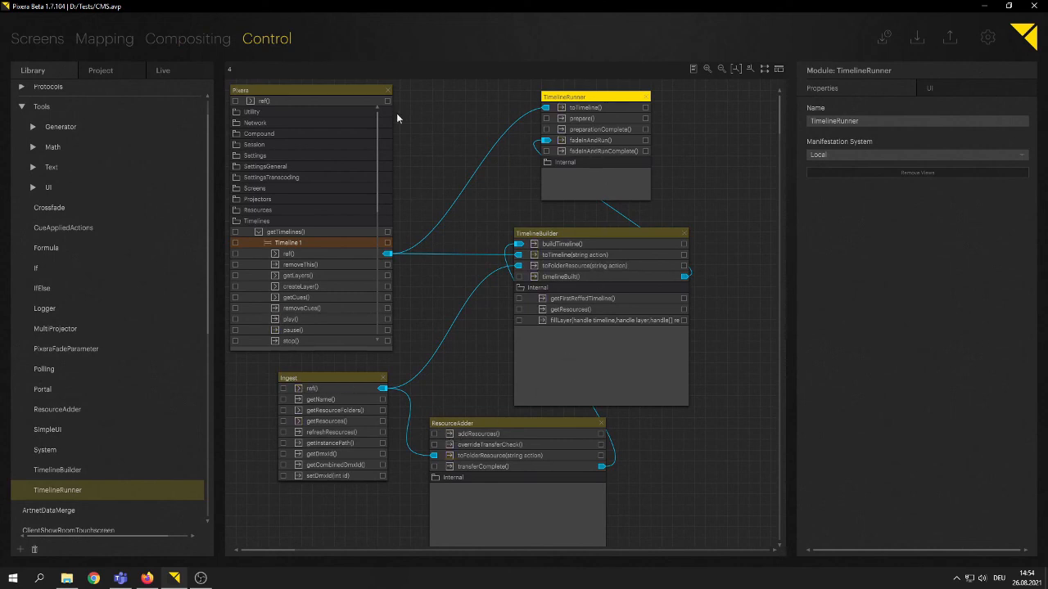
click(208, 39)
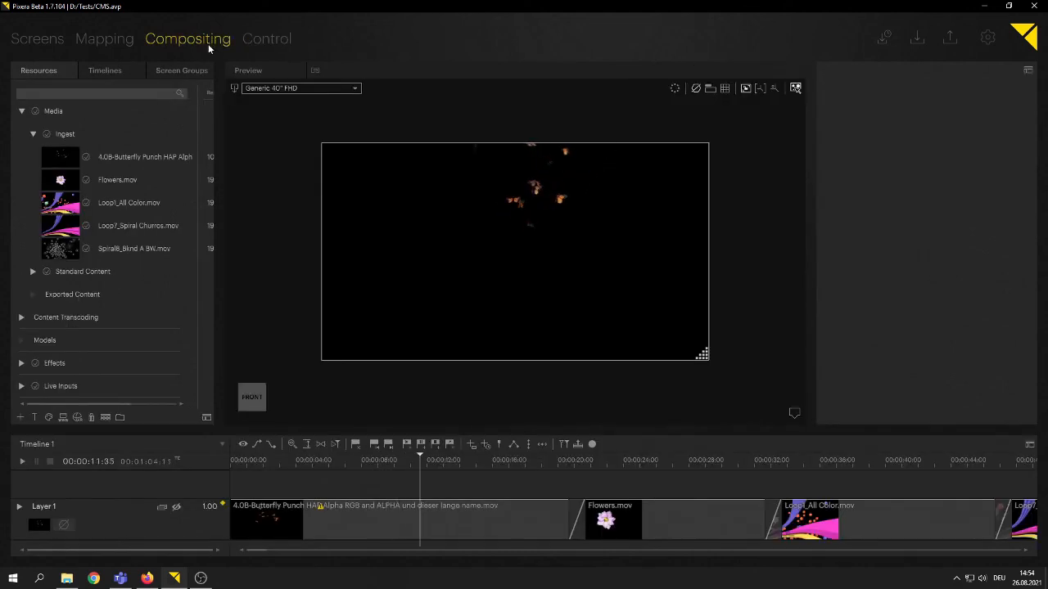
mouse_move(250, 554)
mouse_down()
mouse_move(289, 552)
mouse_move(256, 556)
mouse_up()
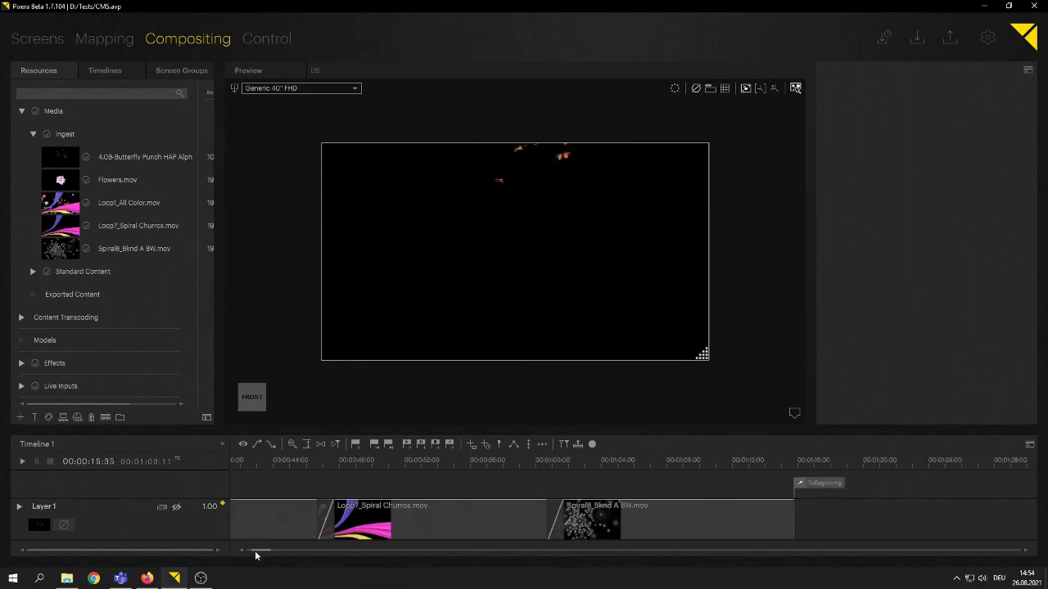